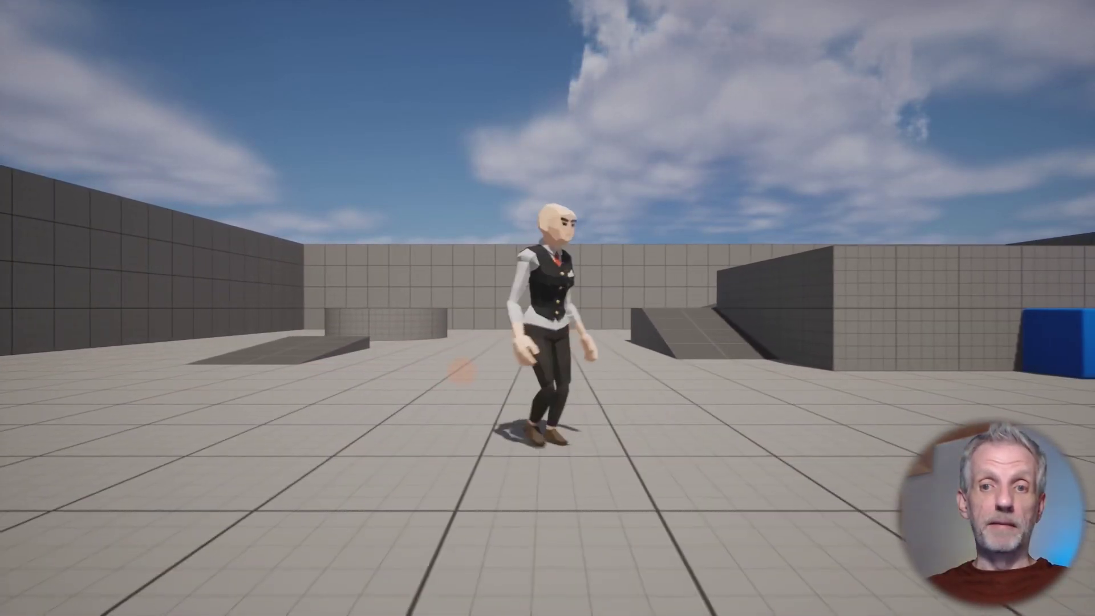
- Walk the character around the level in the play preview, and end the session in the normal editor layout
key("s")
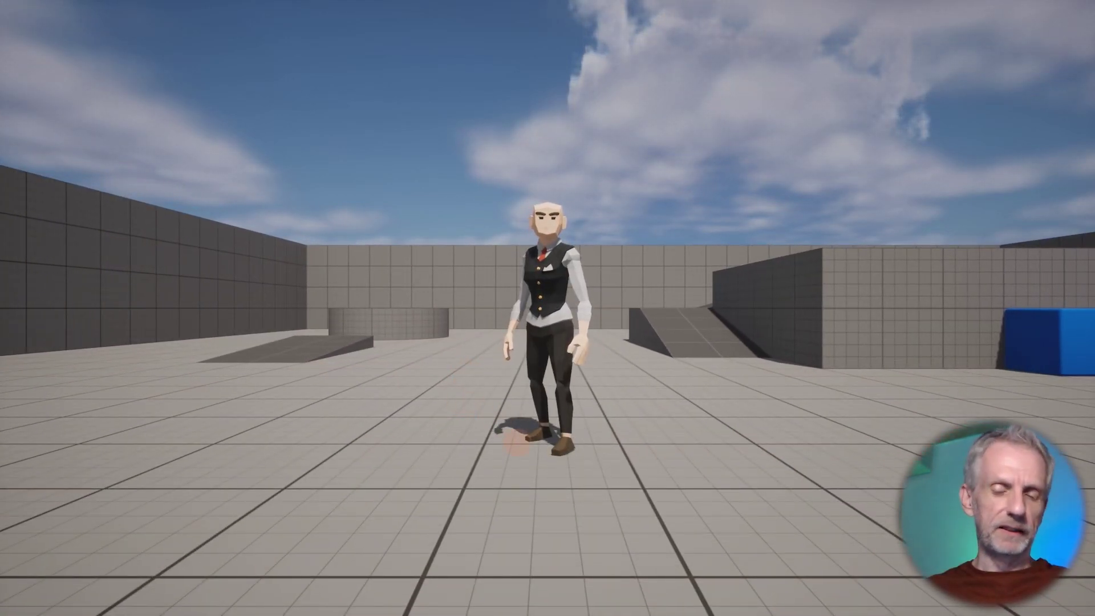
key("a")
key("w")
key("d")
key("s")
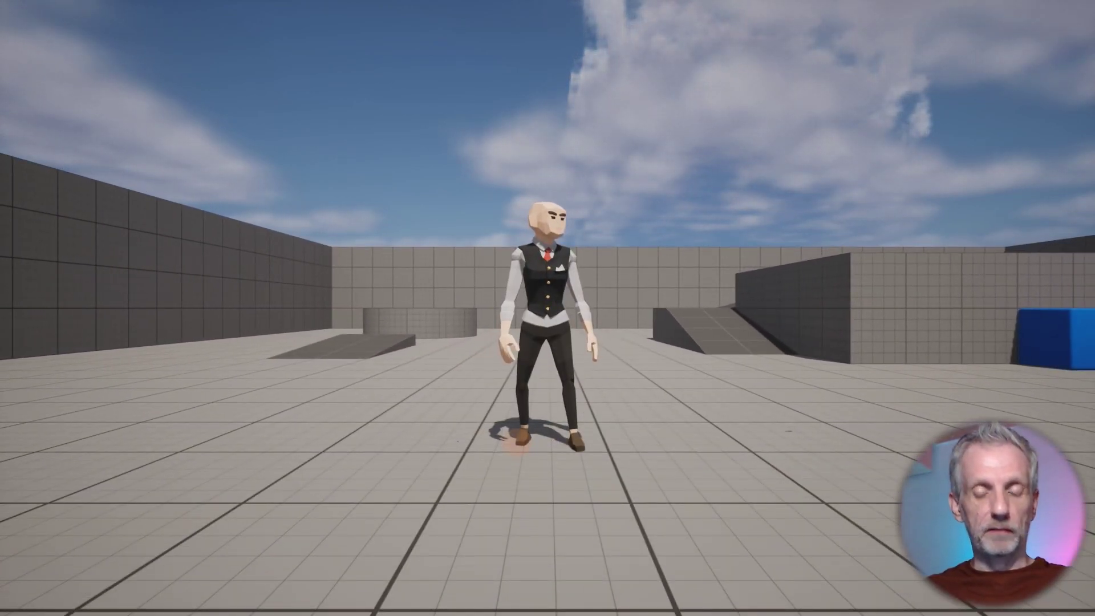
key("Escape")
key("F11")
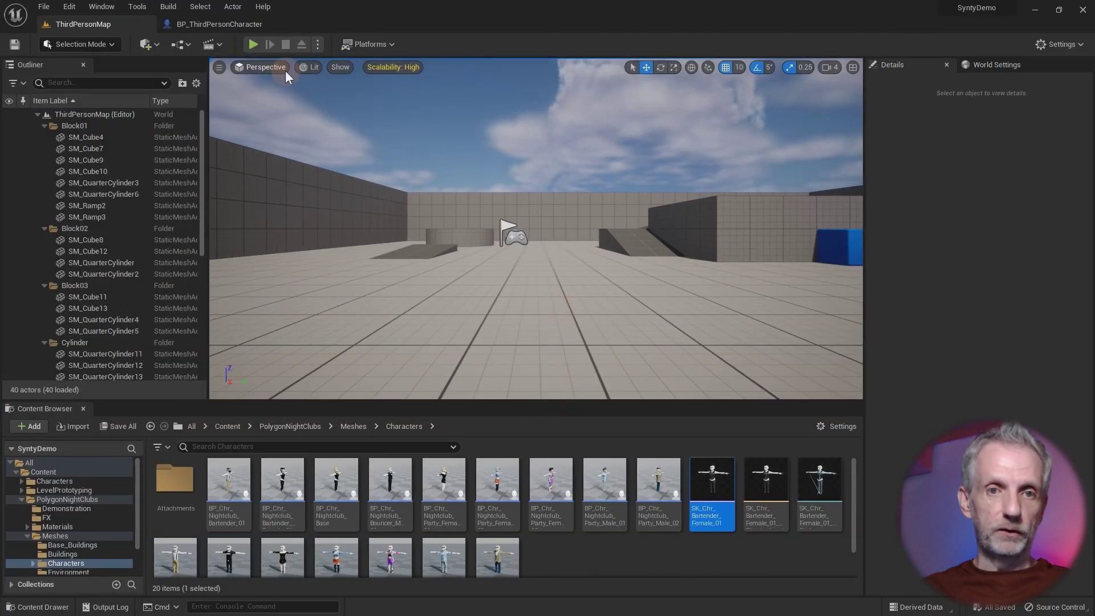
- Open the BP_ThirdPersonCharacter blueprint and inspect the Synty Mesh character from the front
left_click(224, 25)
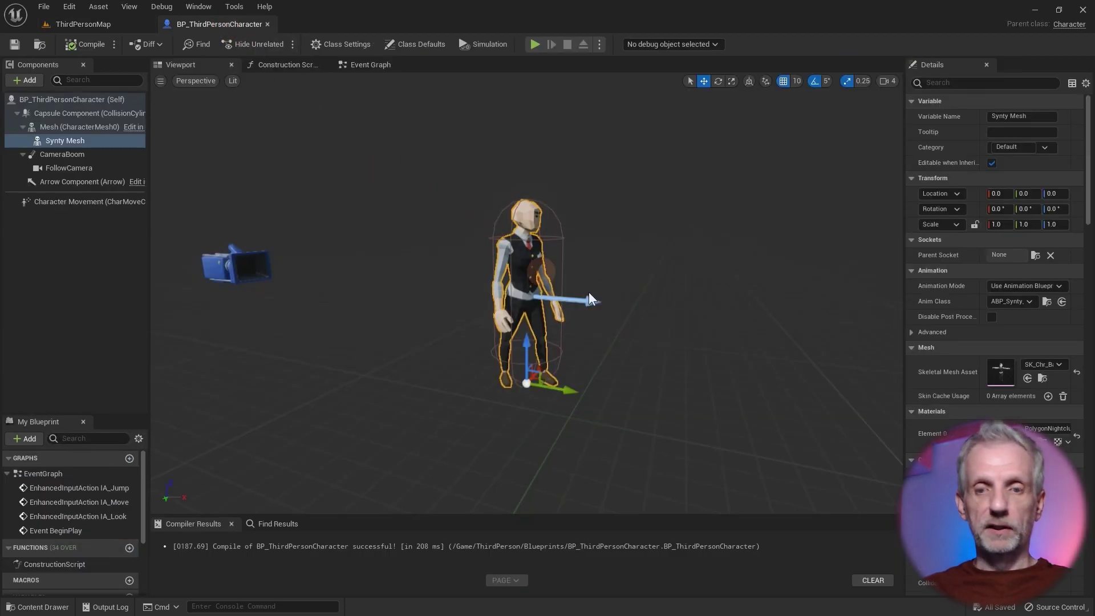
scroll(607, 301, "up", 4)
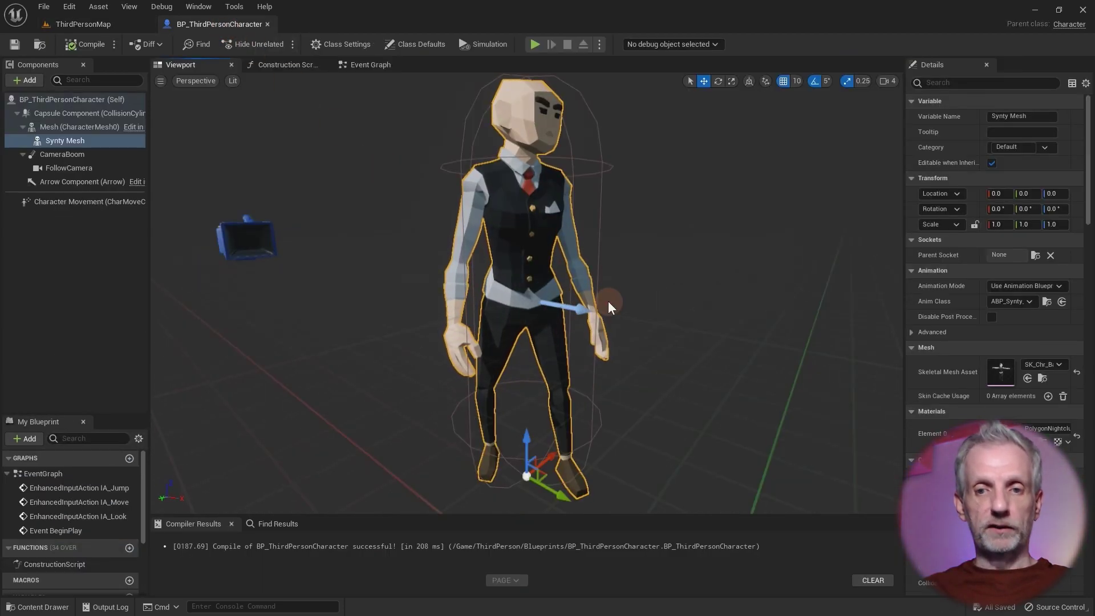
scroll(608, 301, "down", 3)
left_click_drag(608, 301, 570, 296, "alt")
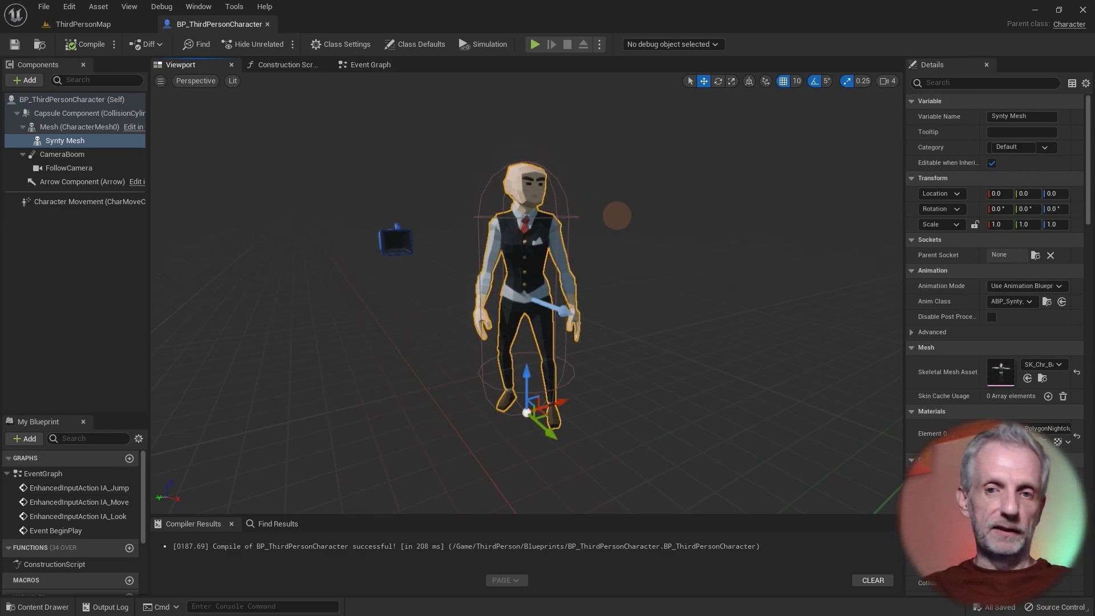
left_click_drag(617, 215, 611, 220, "alt")
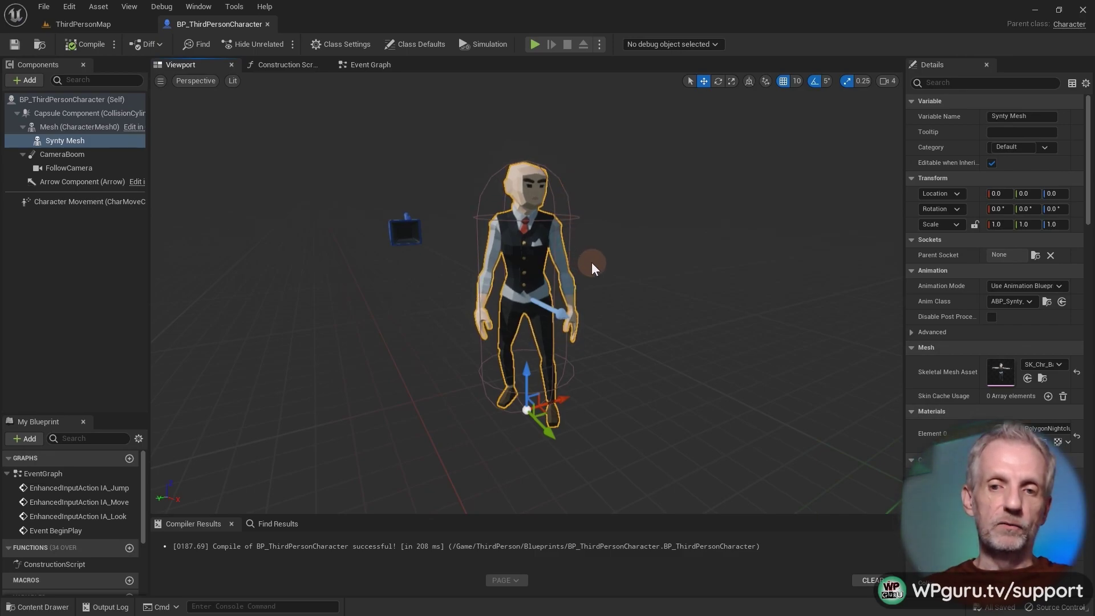
scroll(590, 262, "up", 3)
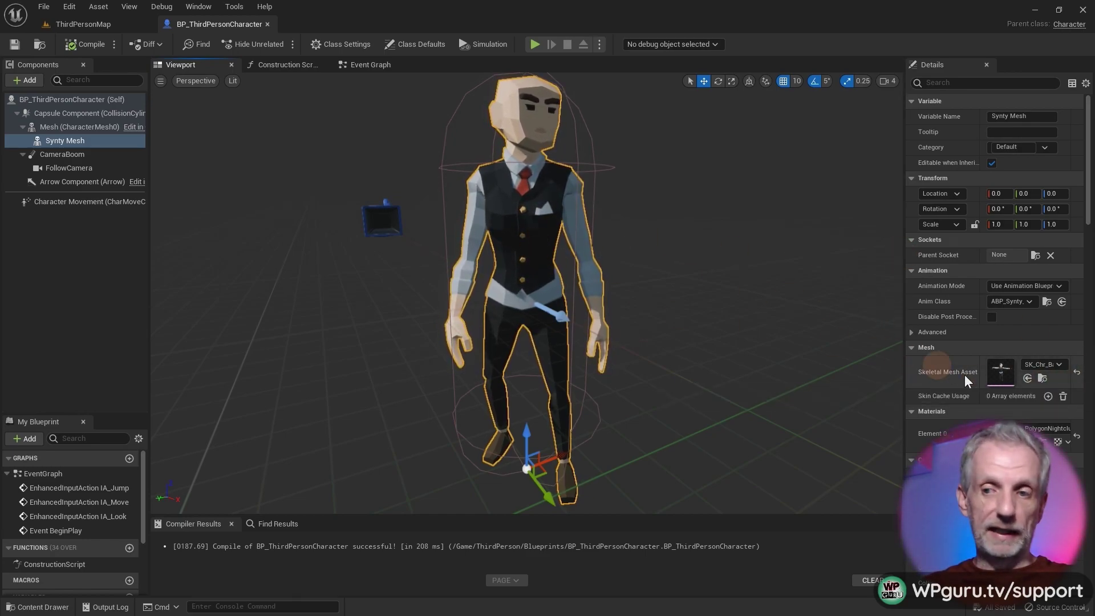
- Locate the Synty Mesh's skeletal mesh asset in the project content and open SK_Chr_Bartender_Female_01 for editing
left_click(1042, 378)
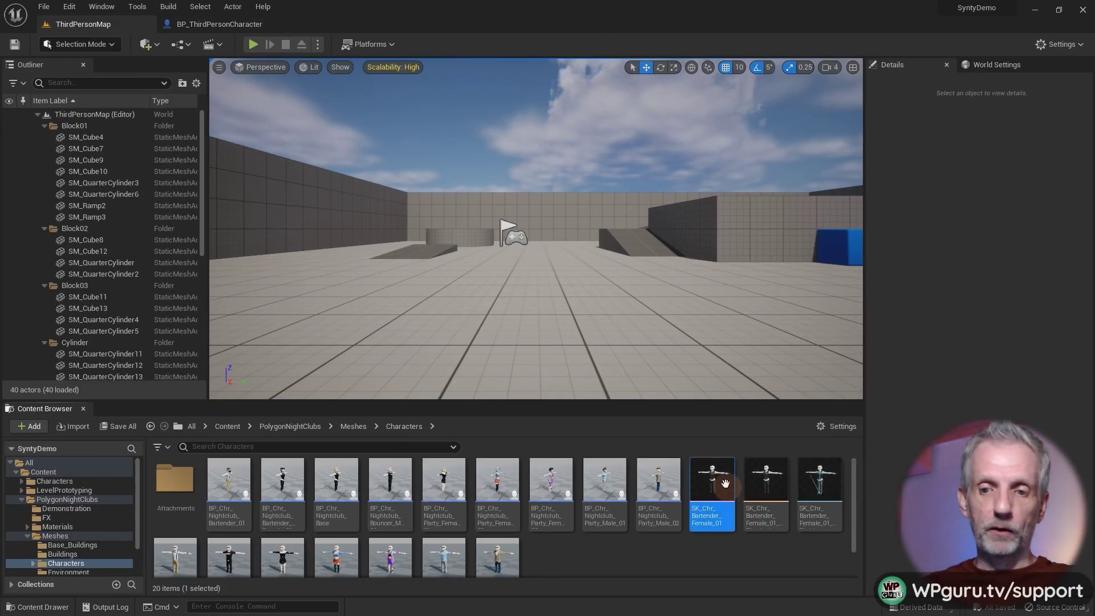
mouse_move(733, 480)
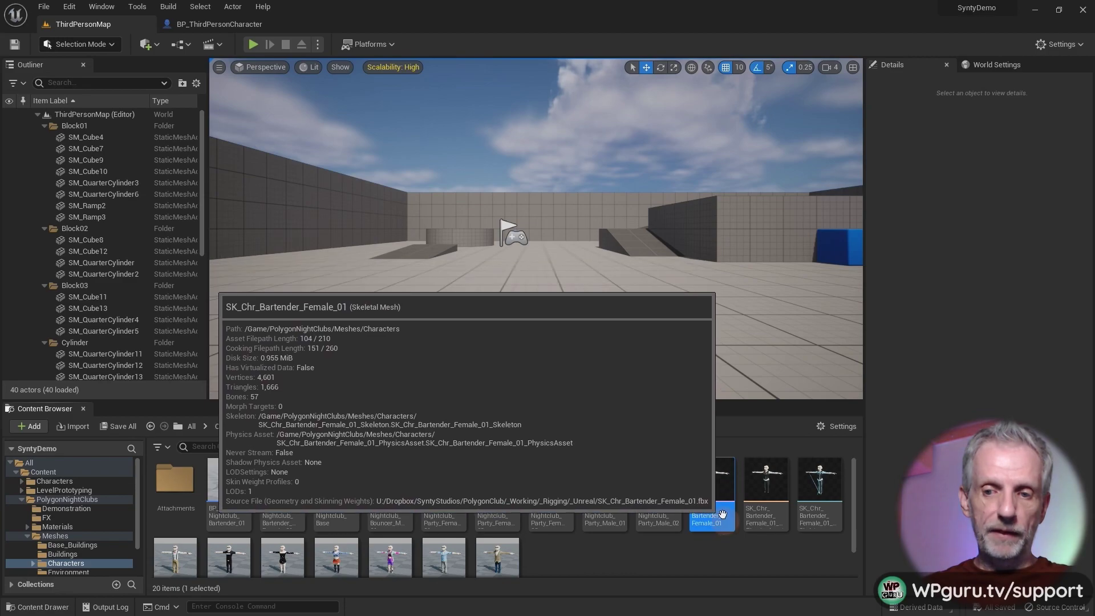
double_click(716, 481)
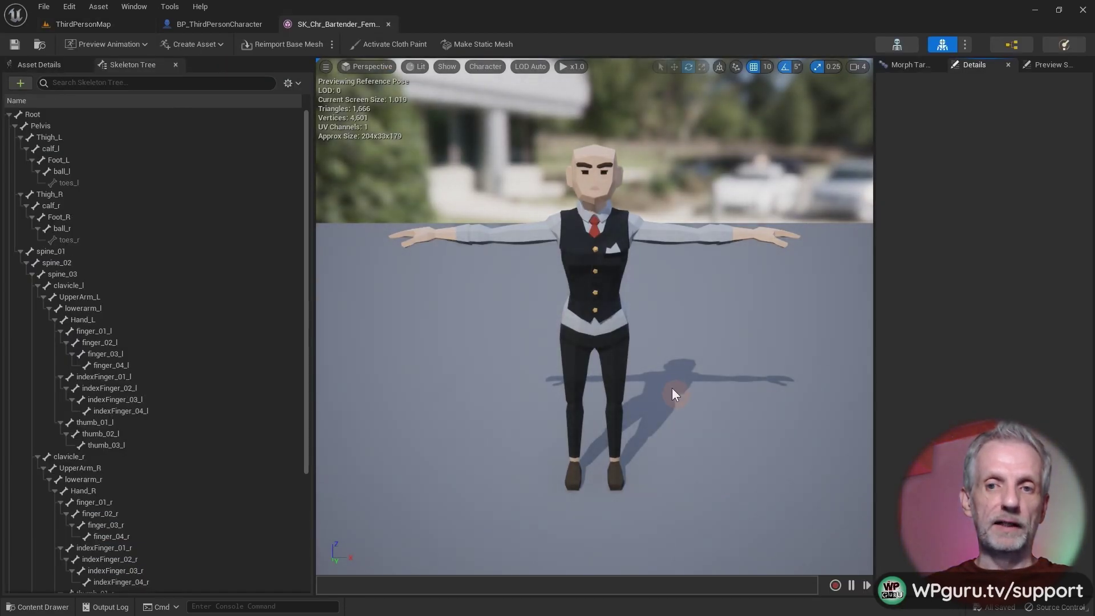
mouse_move(625, 340)
left_mouse_down("alt")
mouse_move(565, 345)
mouse_move(744, 345)
mouse_move(625, 341)
left_mouse_up("alt")
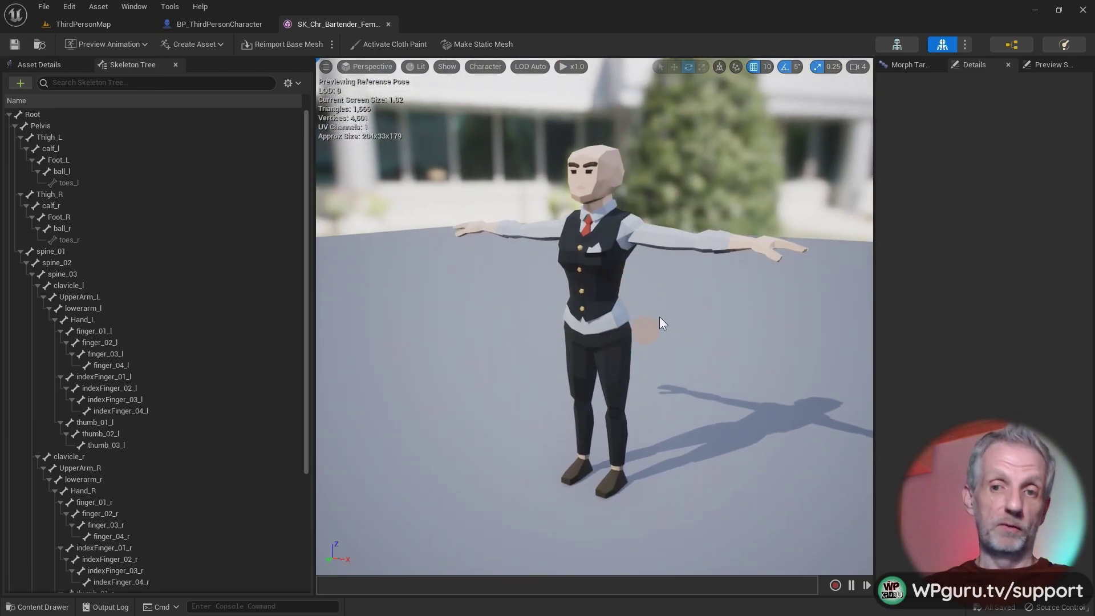
- Open the skeleton of SK_Chr_Bartender_Female_01 and close its skeletal mesh editor
left_click(906, 45)
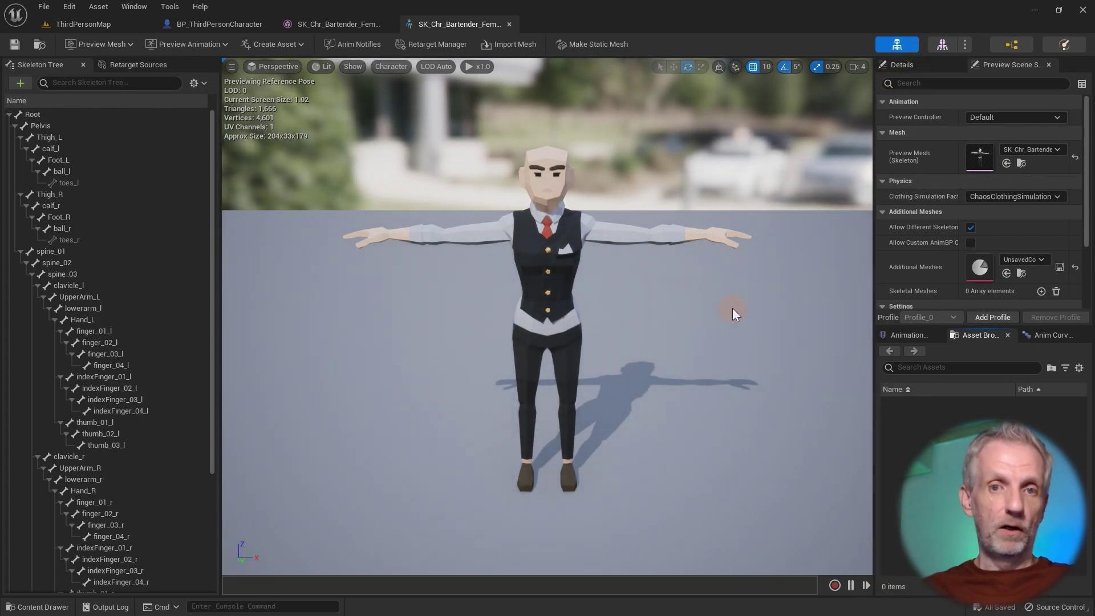
left_click_drag(732, 308, 665, 245)
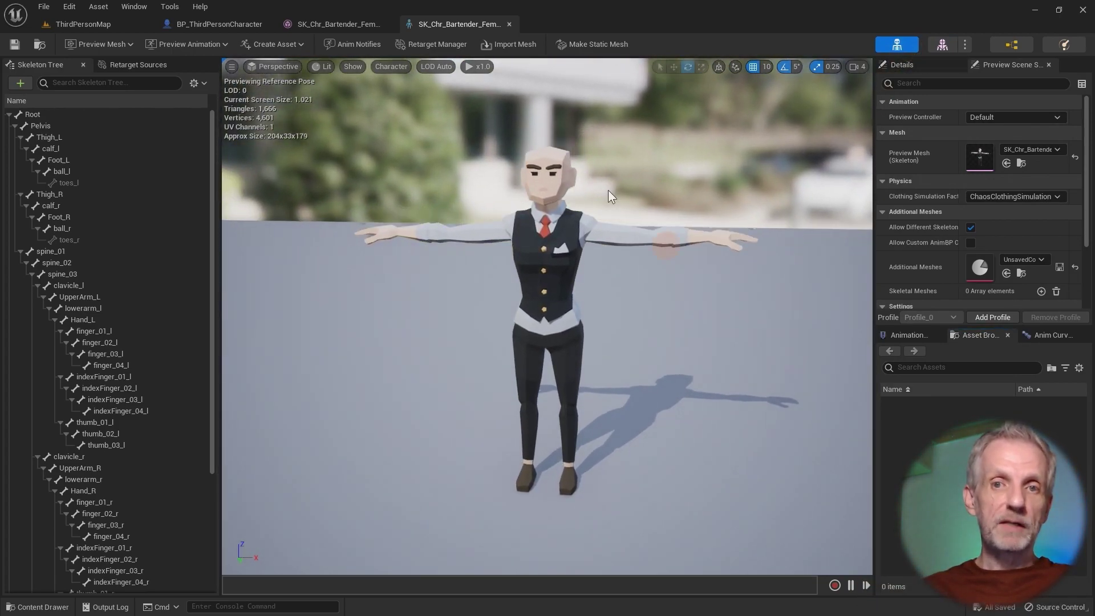
left_click(370, 26)
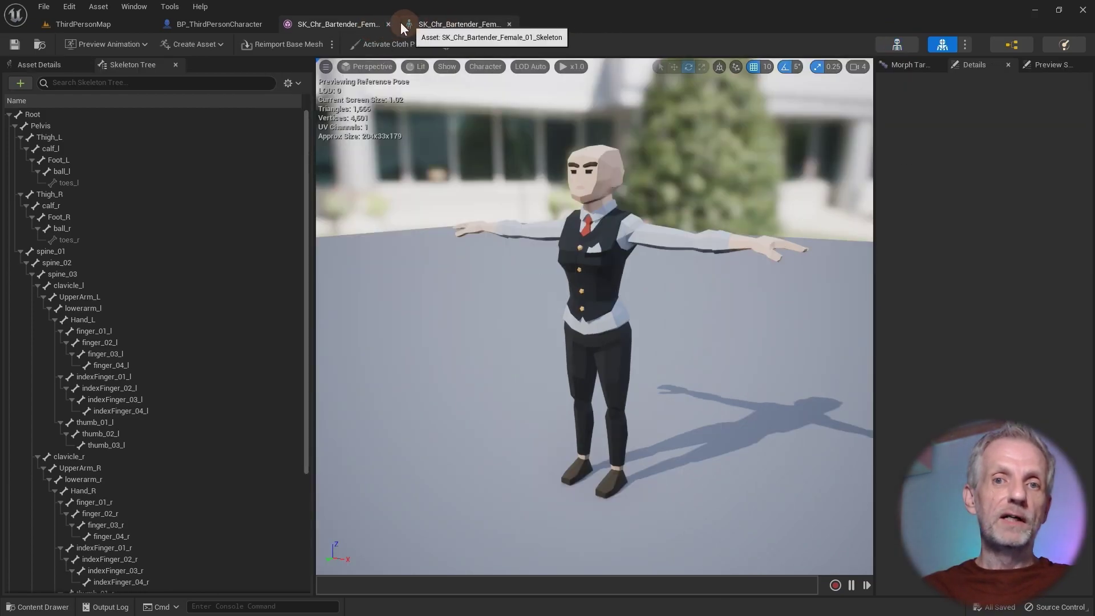
left_click(388, 24)
left_click(371, 26)
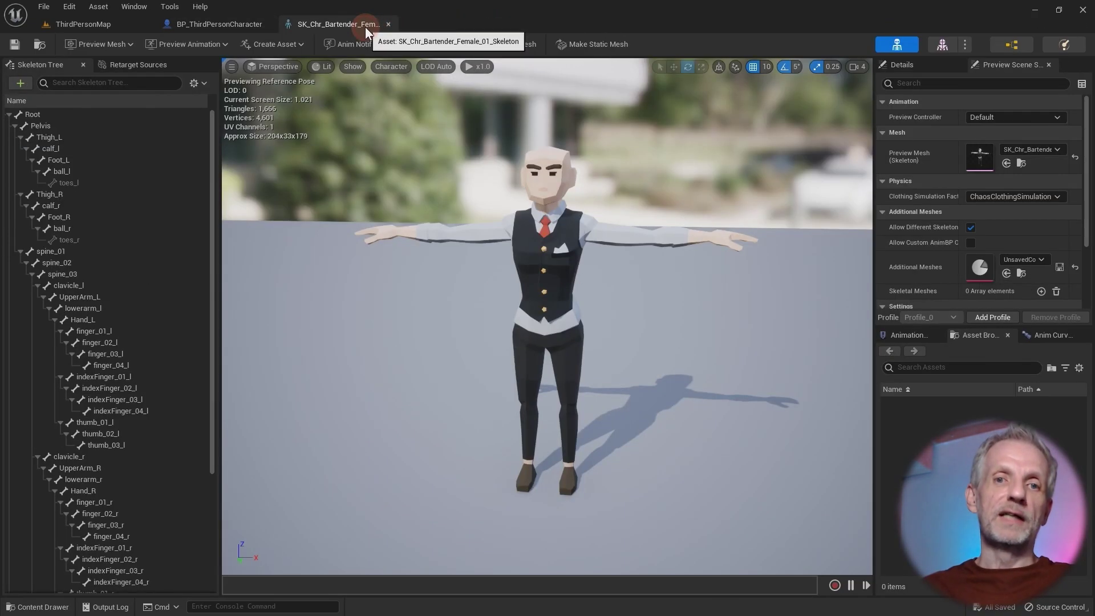
left_click_drag(593, 251, 597, 253)
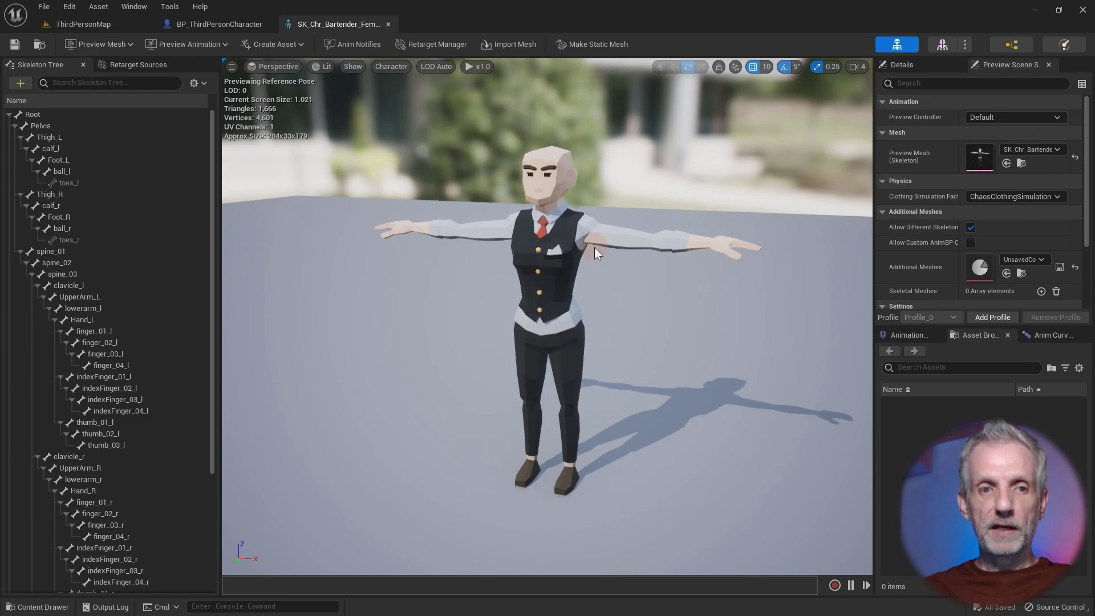
- Collapse the Thigh_L, Thigh_R, clavicle_l and clavicle_r branches of the skeleton's bone hierarchy
left_click(22, 137)
left_click(21, 148)
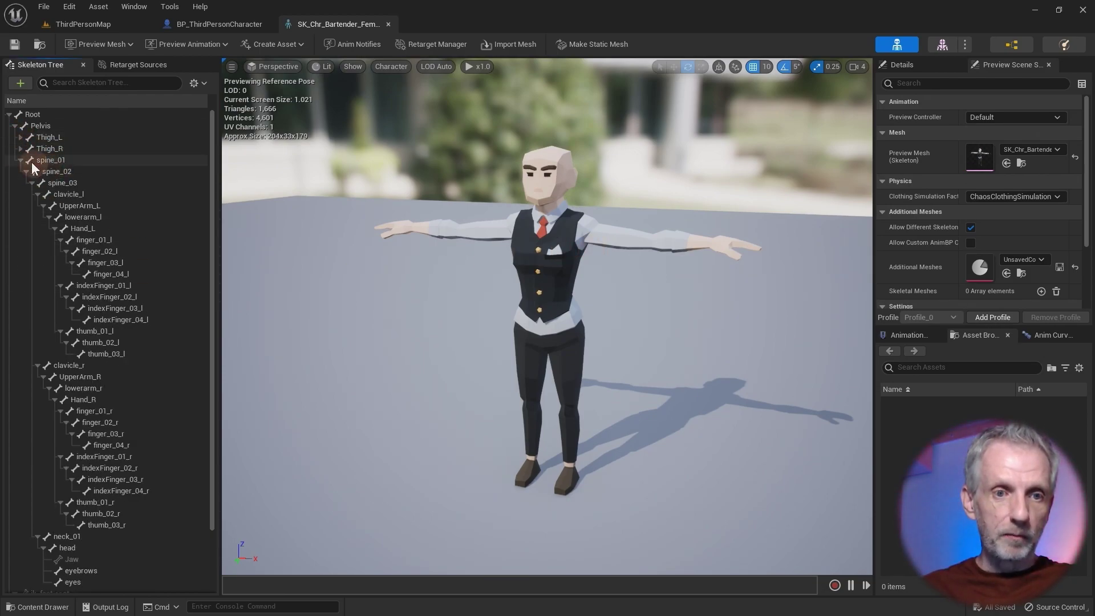
left_click(23, 159)
left_click(23, 159)
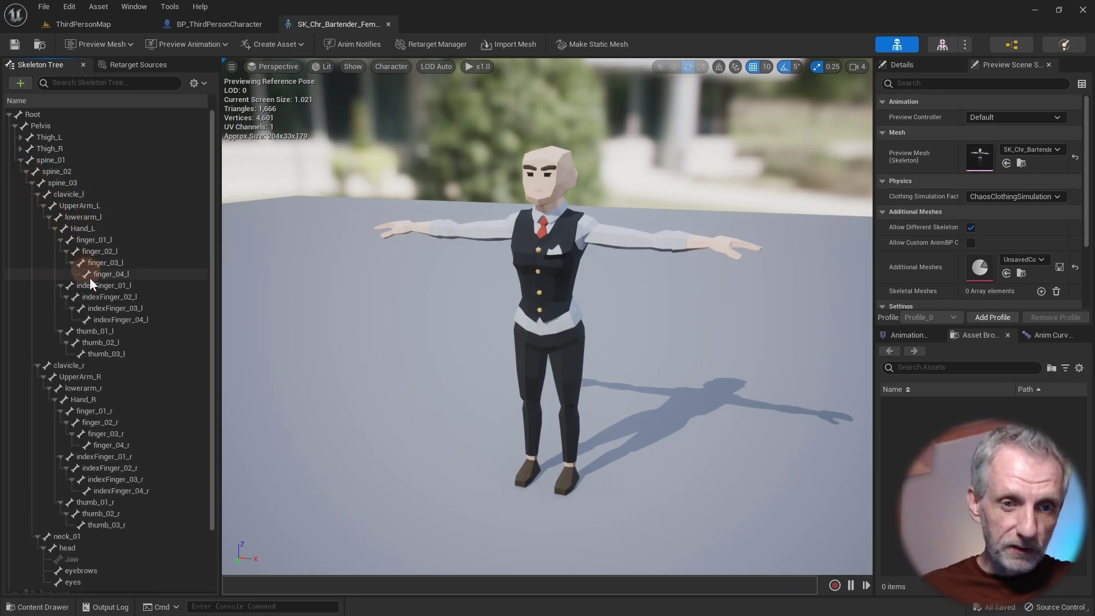
left_click(61, 285)
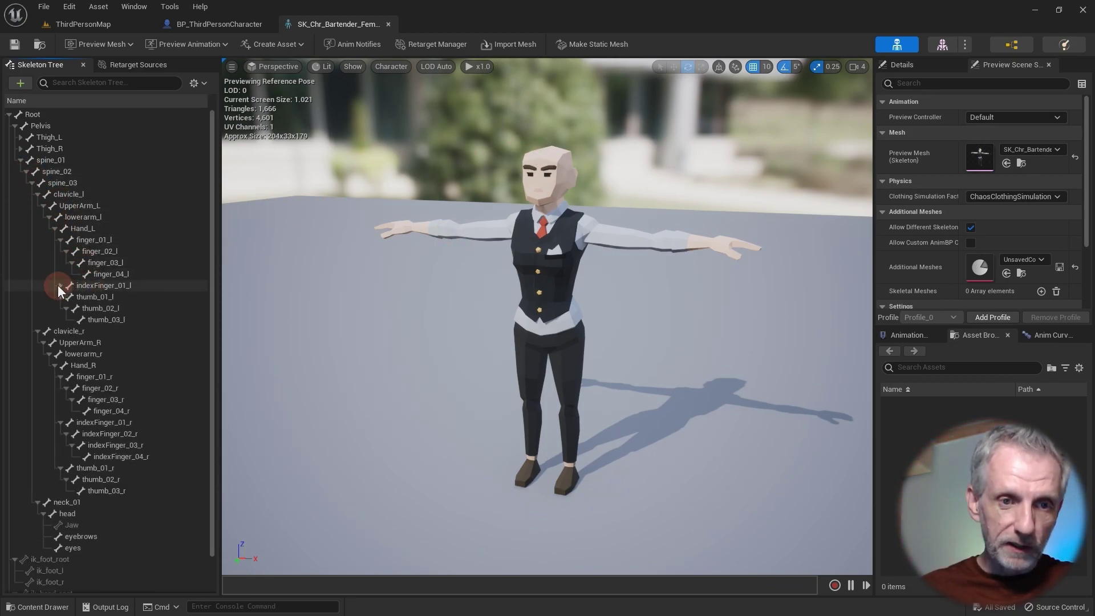
left_click(37, 194)
left_click(38, 206)
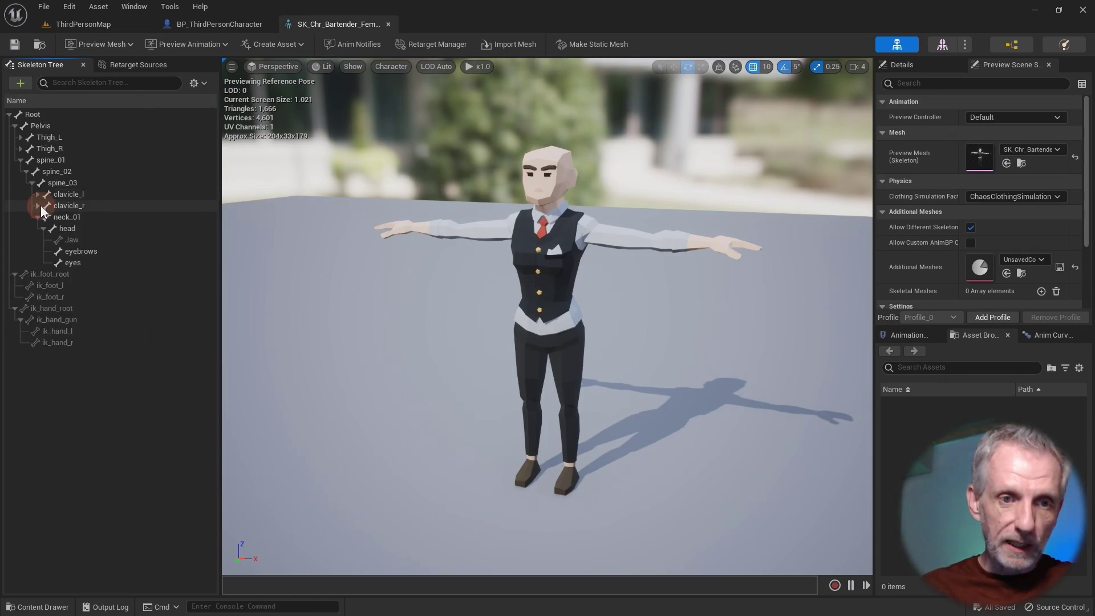
- Add a socket to the head bone and name it Hair Socket
left_click(80, 216)
left_click(93, 229)
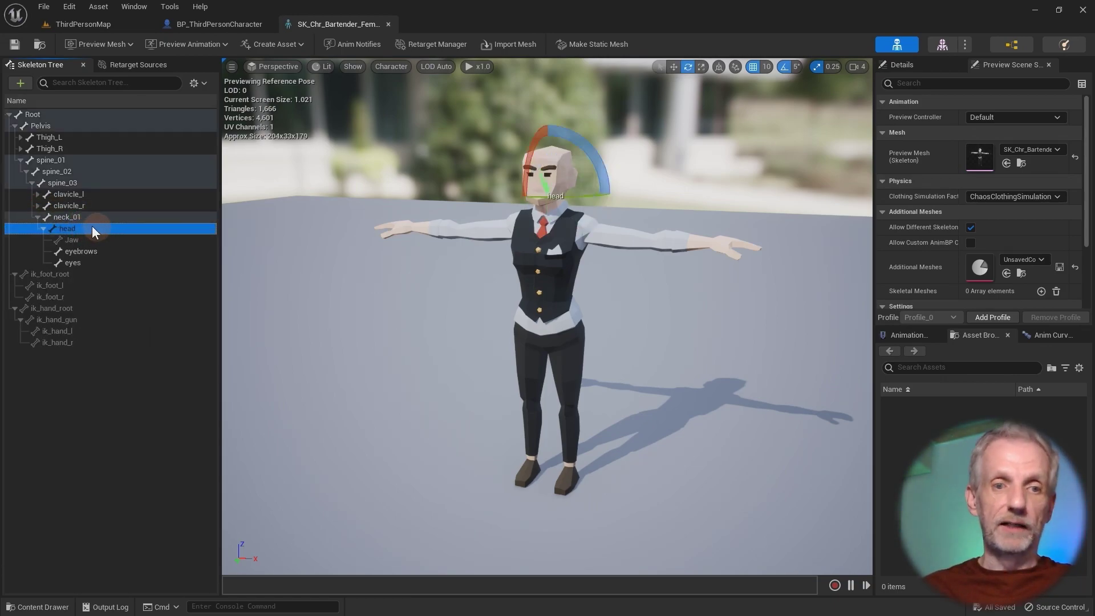
right_click(137, 235)
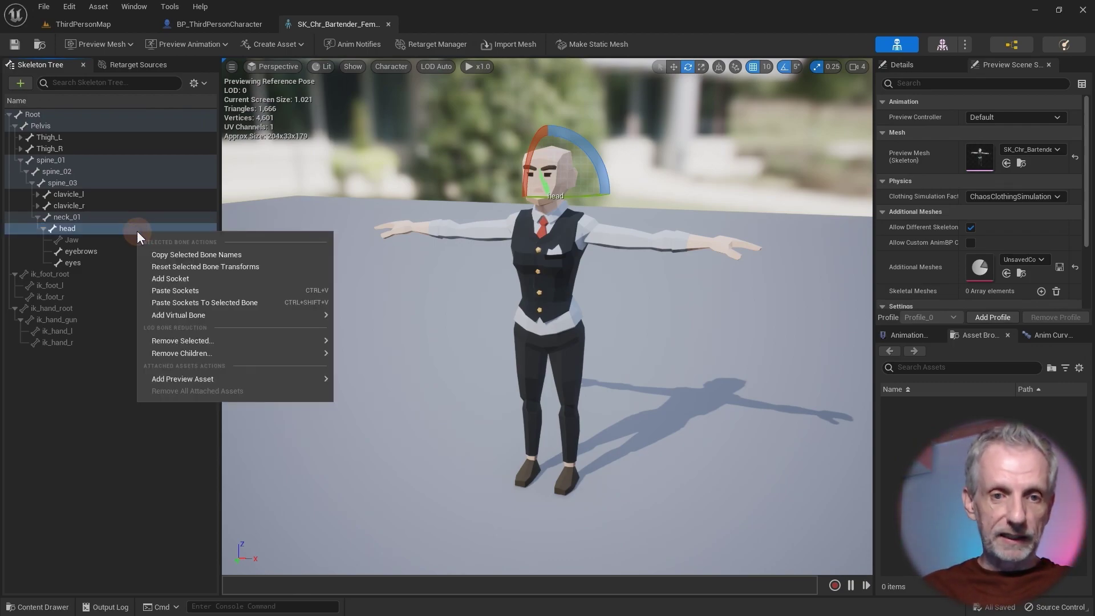
left_click(206, 278)
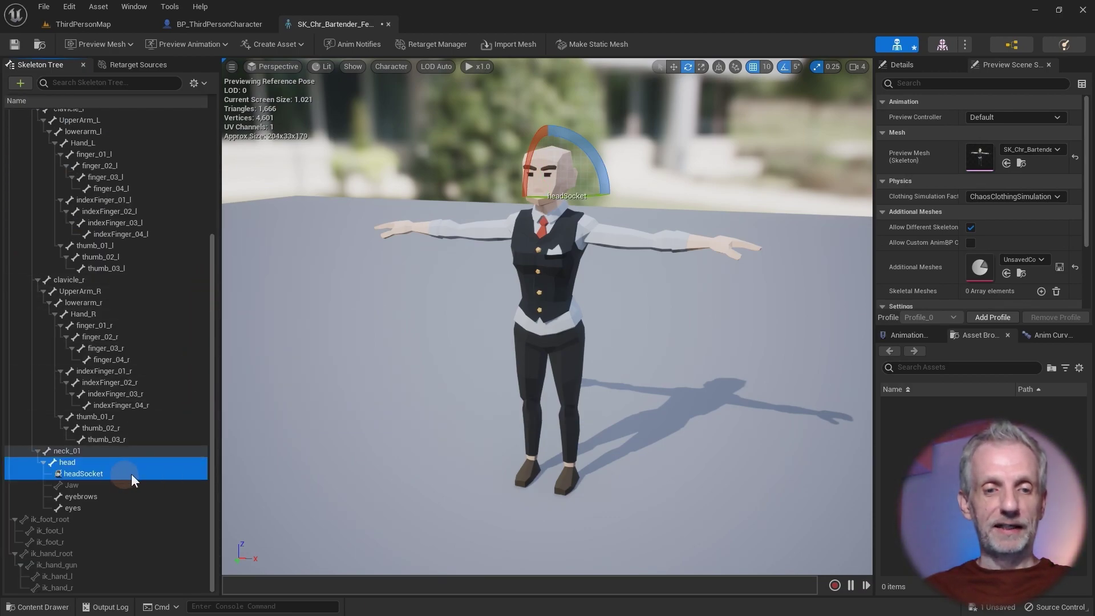
left_click(97, 473)
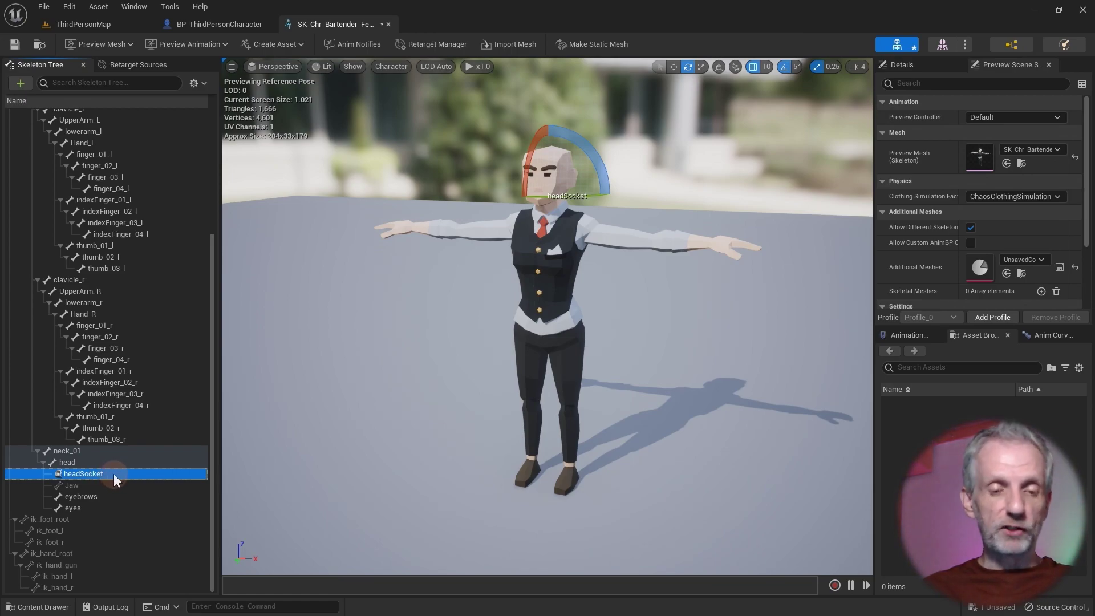
key("F2")
type("H")
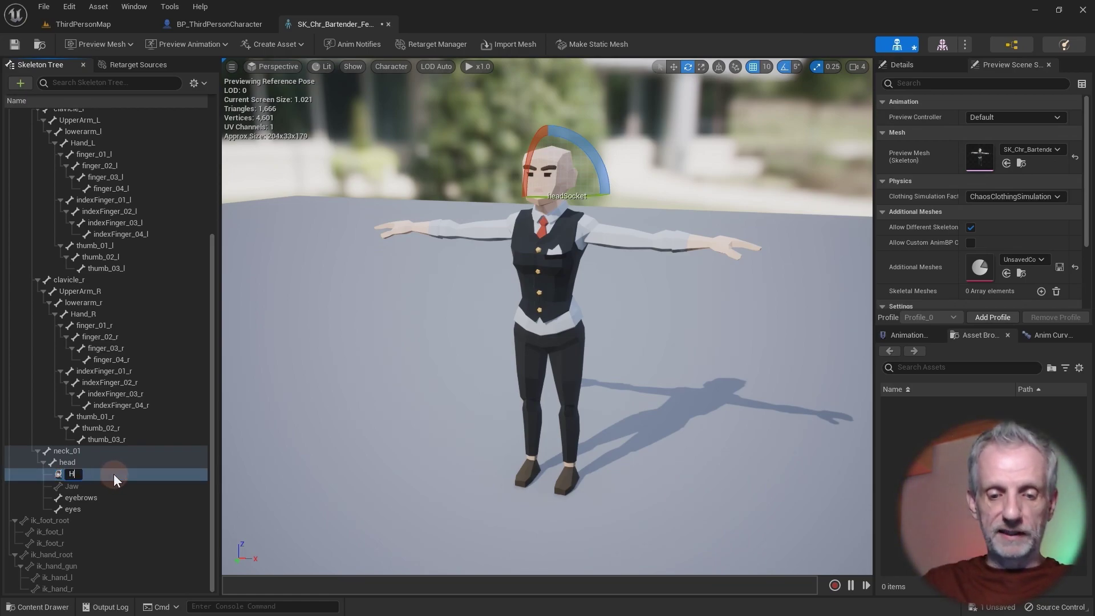
type("air Socket")
key("Return")
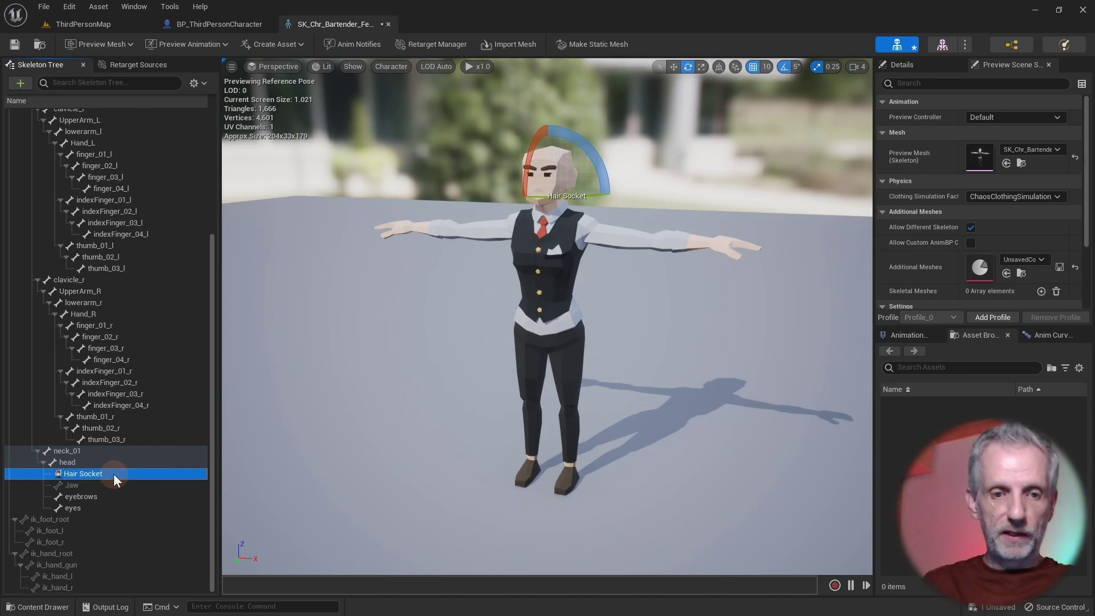
- Add a second socket to the head bone and name it Glasses Socket
left_click(105, 464)
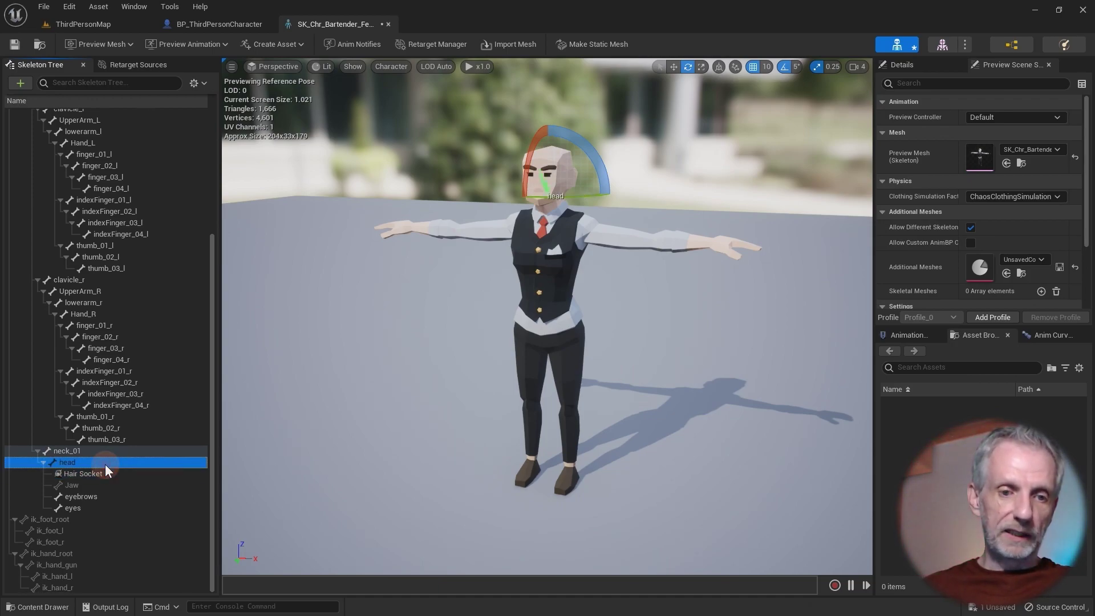
right_click(105, 465)
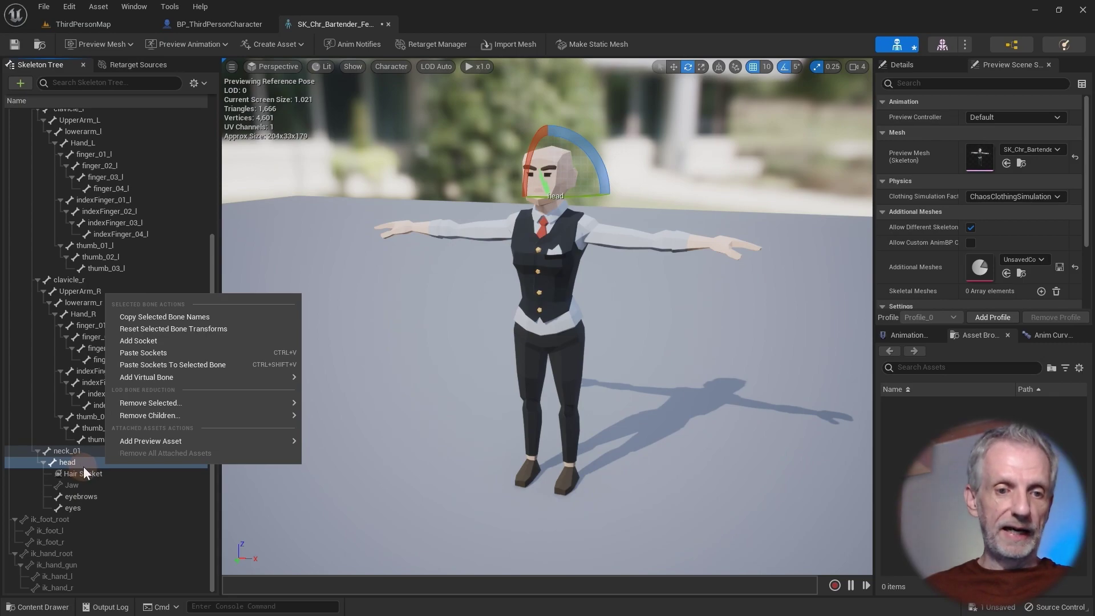
left_click(214, 341)
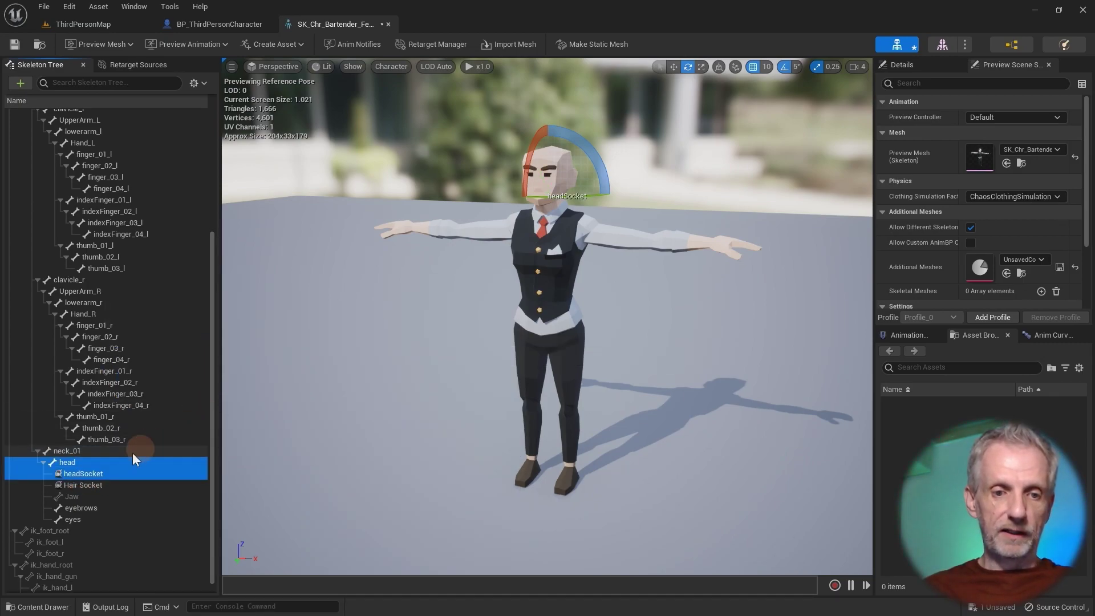
double_click(108, 474)
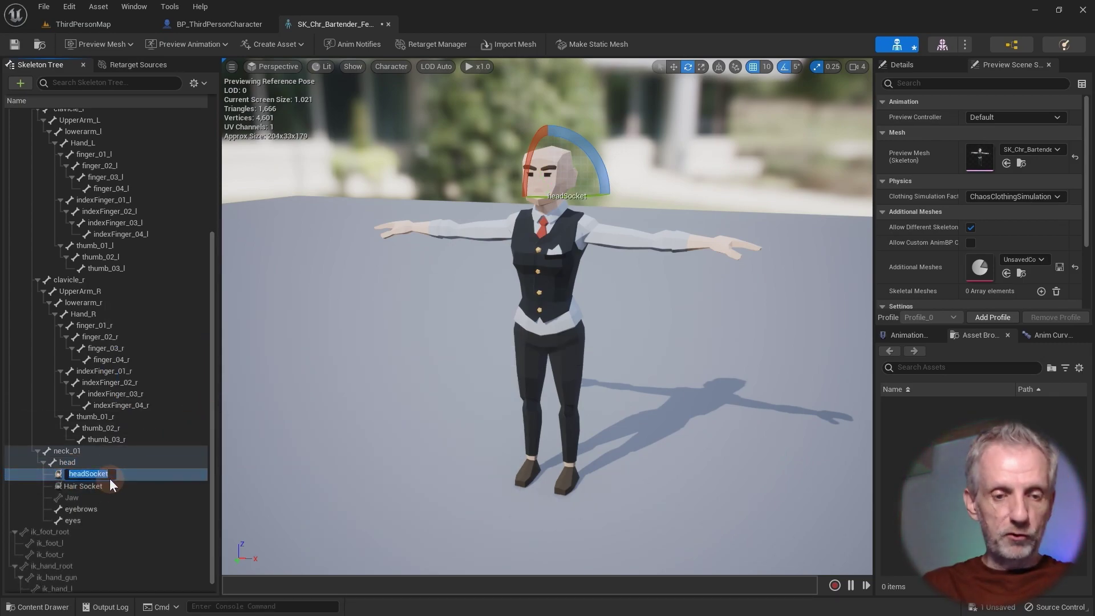
type("Glasses")
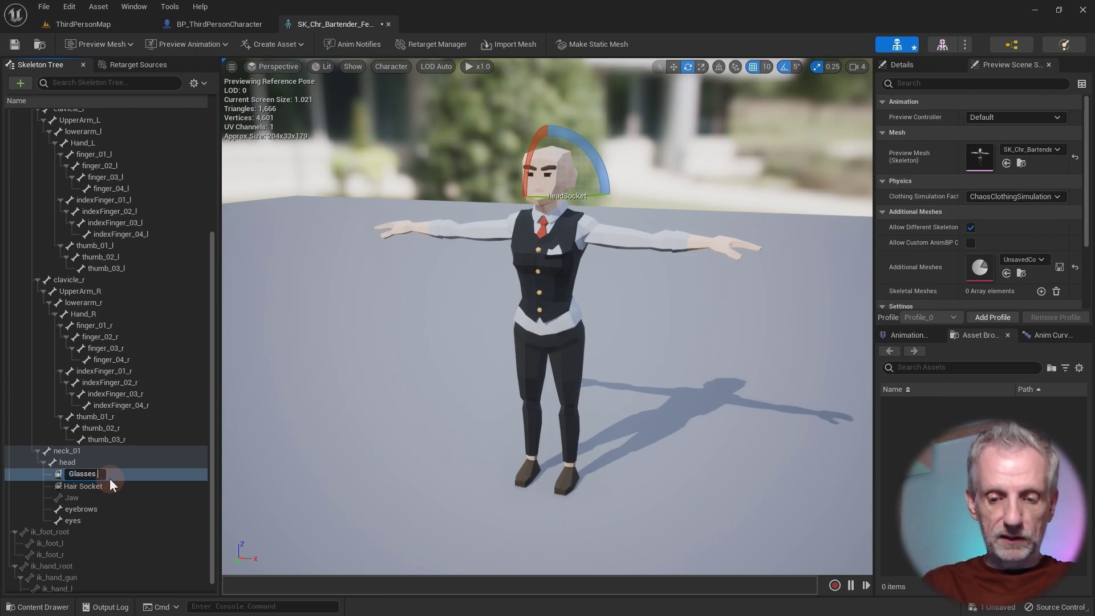
type(" Socket")
key("Return")
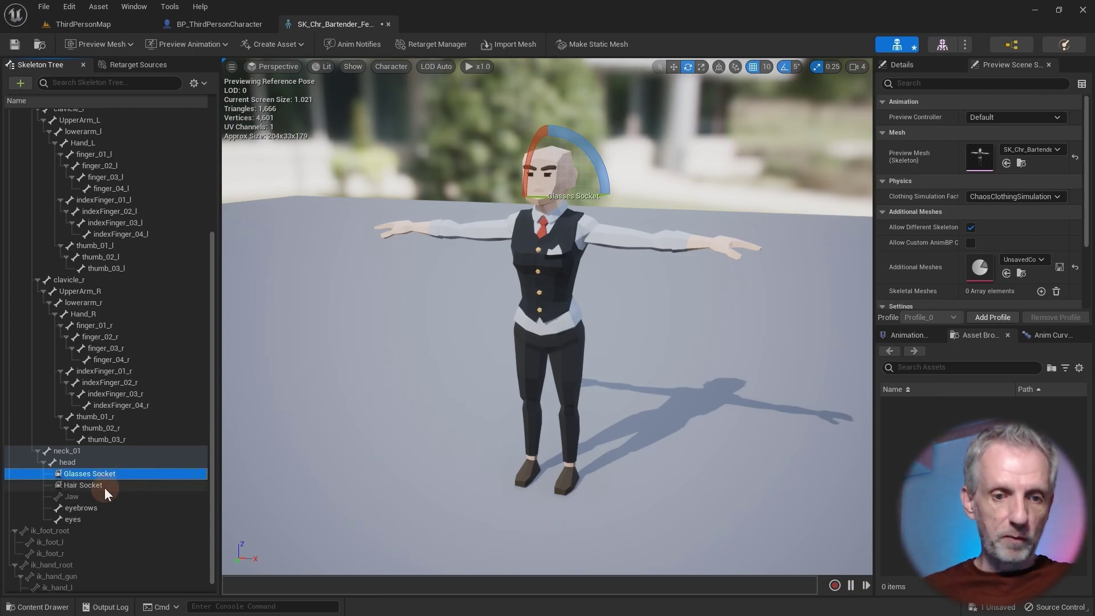
- Attach SM_Chr_Attach_Hair_Long_01 to the Hair Socket as a preview asset, searching the assets for hair
left_click(135, 486)
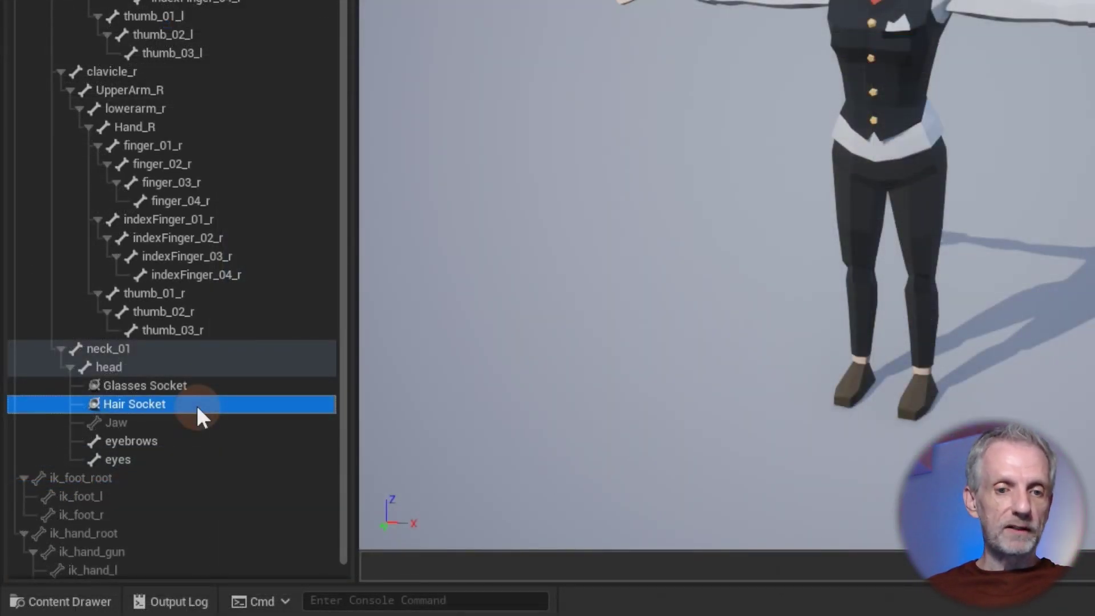
right_click(196, 405)
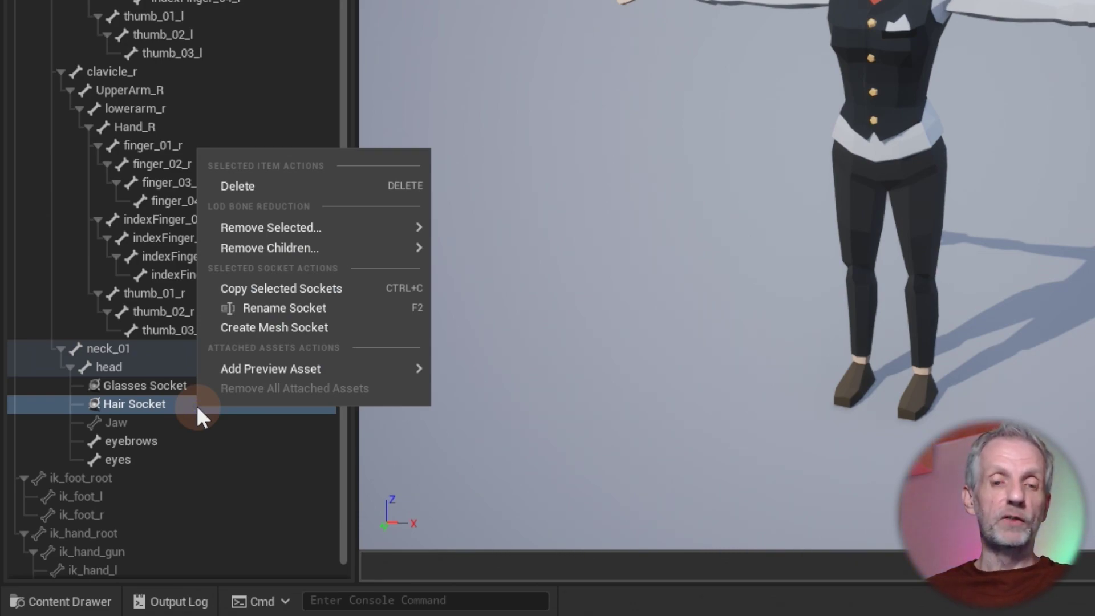
mouse_move(320, 365)
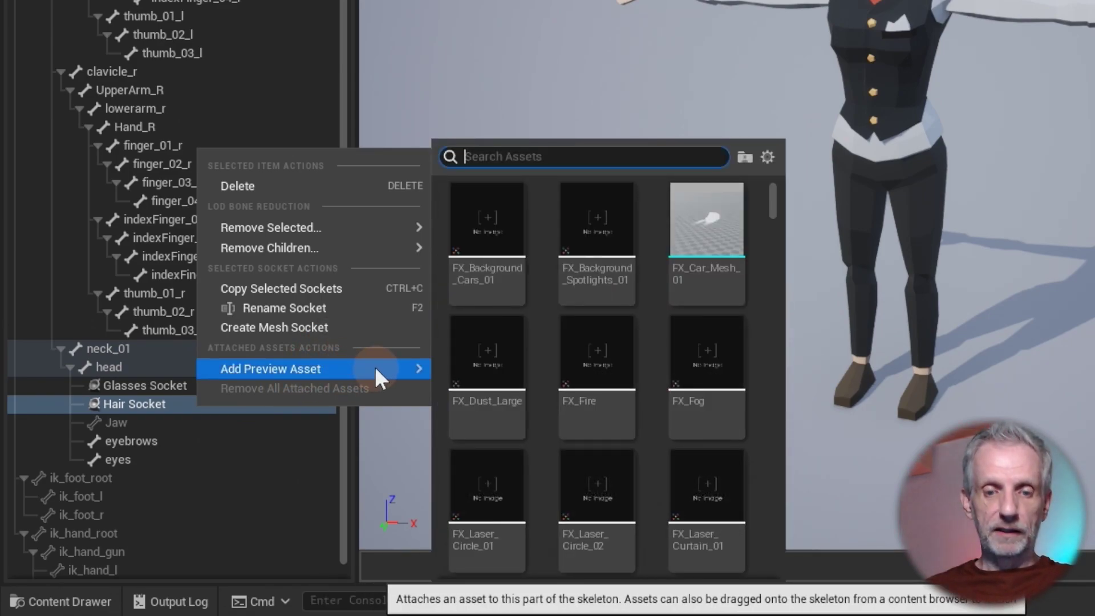
type("hair")
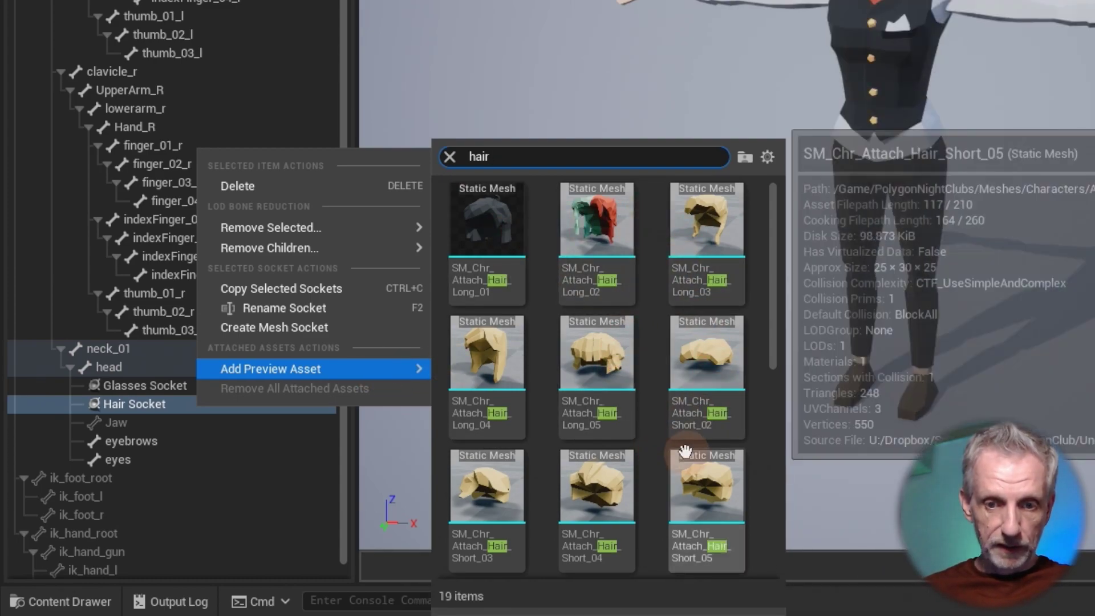
scroll(684, 451, "down", 1)
scroll(685, 450, "up", 1)
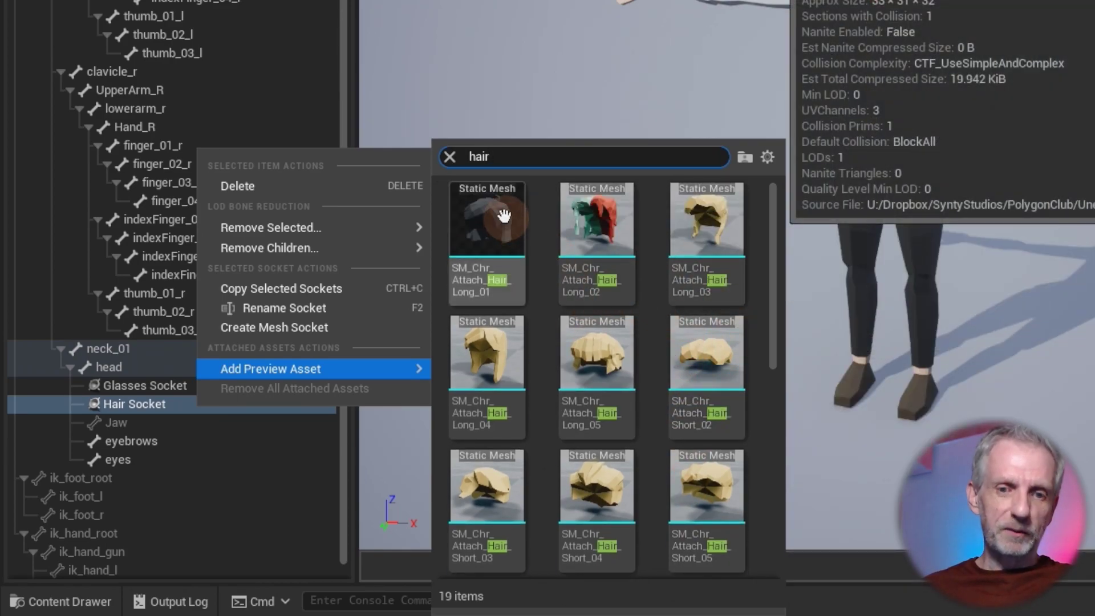
left_click(503, 216)
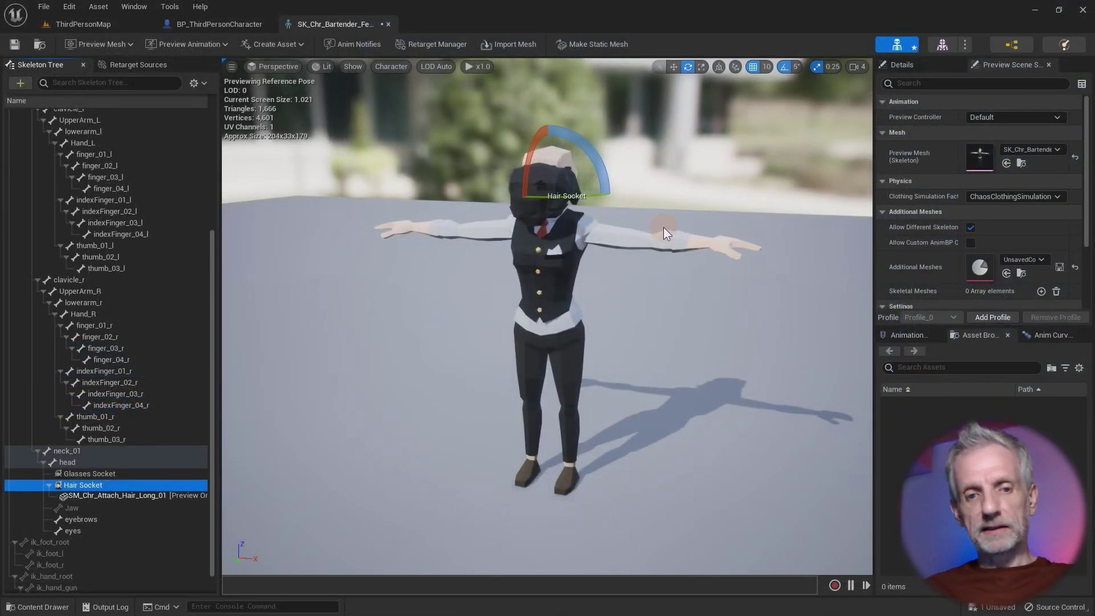
- Rotate the Hair Socket so that the preview hair sits upright on the head and faces the right way
left_click_drag(662, 227, 563, 231)
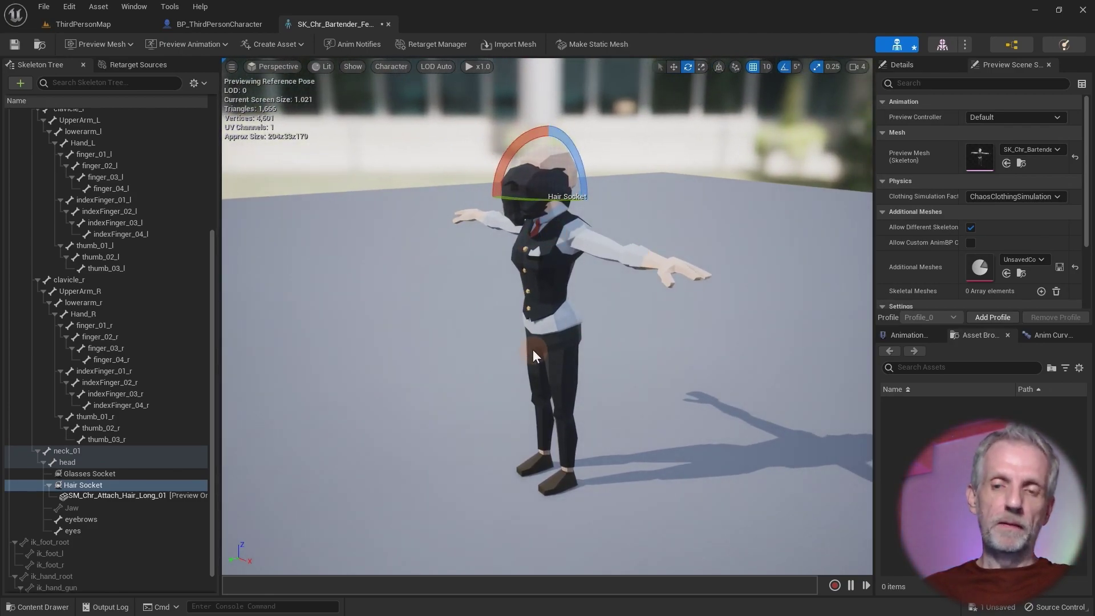
left_click_drag(513, 153, 365, 227)
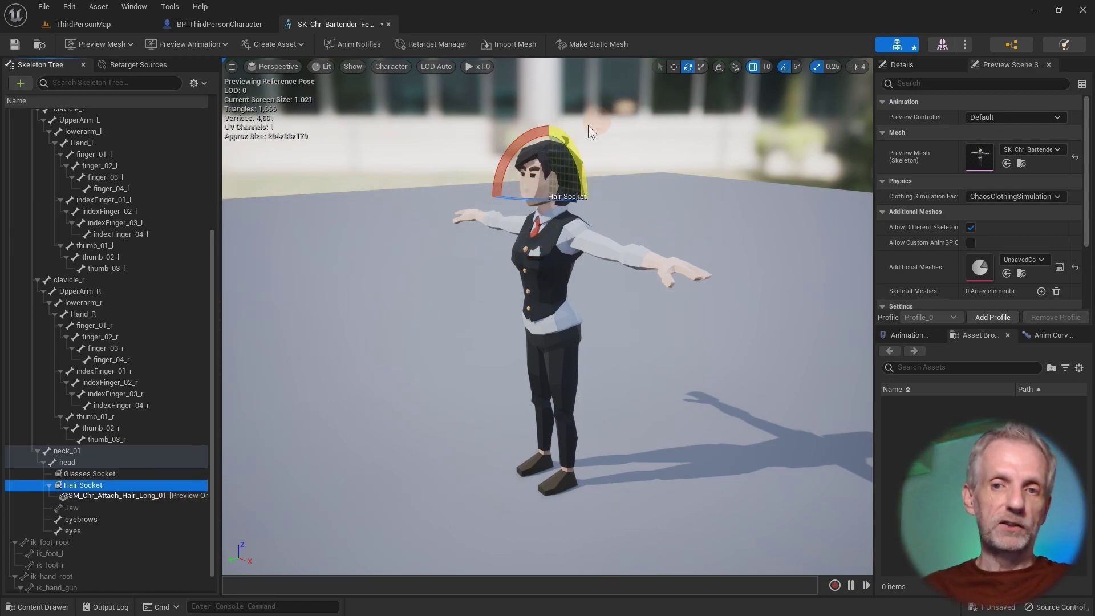
left_click(125, 496)
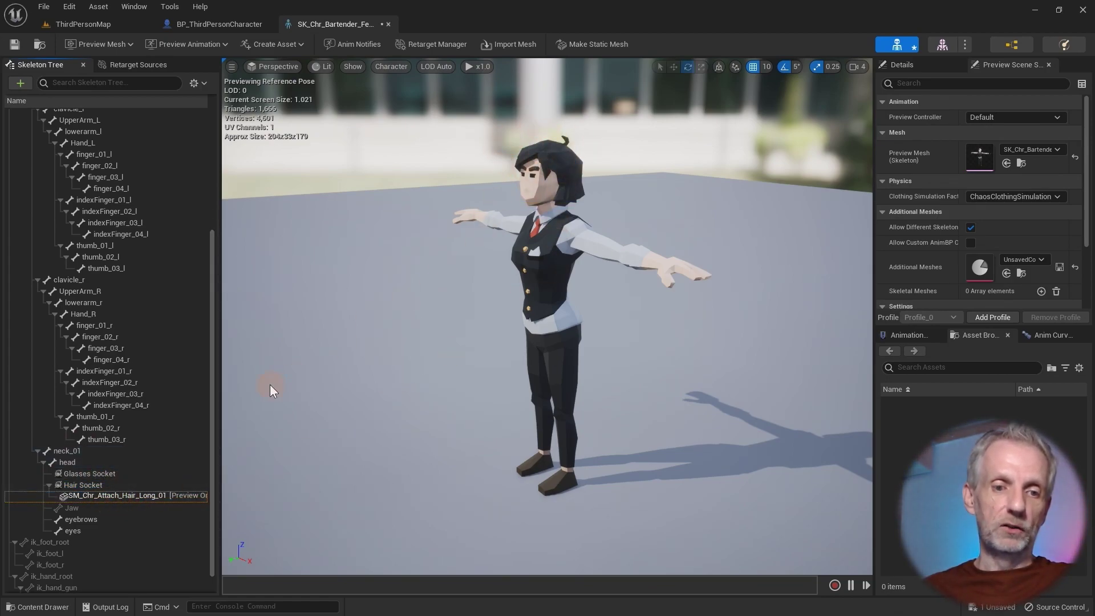
left_click(121, 486)
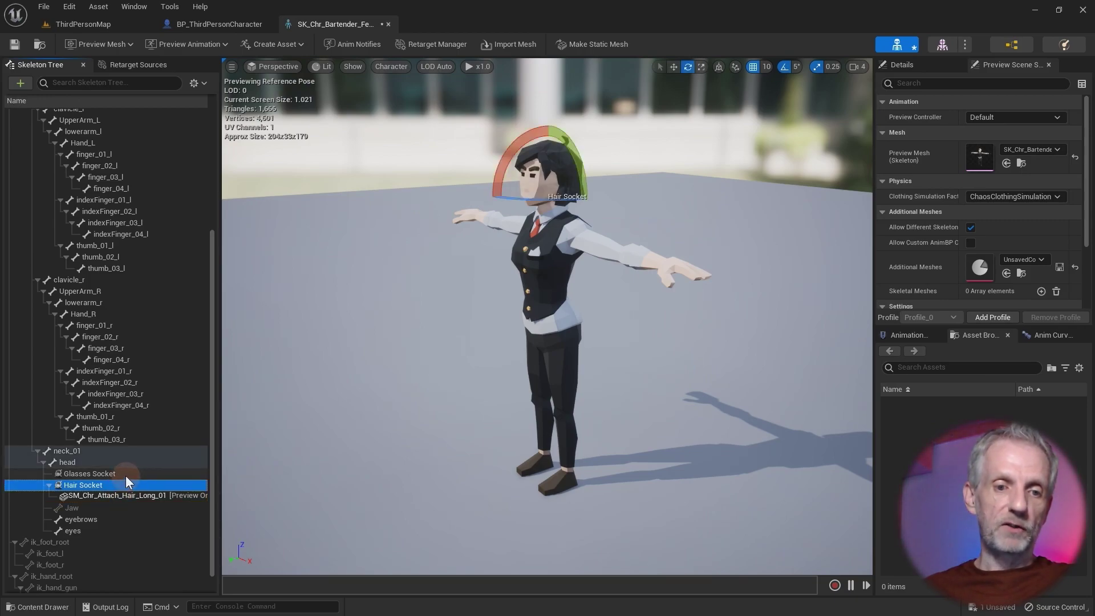
- Attach SM_Chr_Attach_Glasses_Shutter_01 to the Glasses Socket as a preview asset, searching the assets for glass
left_click(103, 474)
right_click(122, 472)
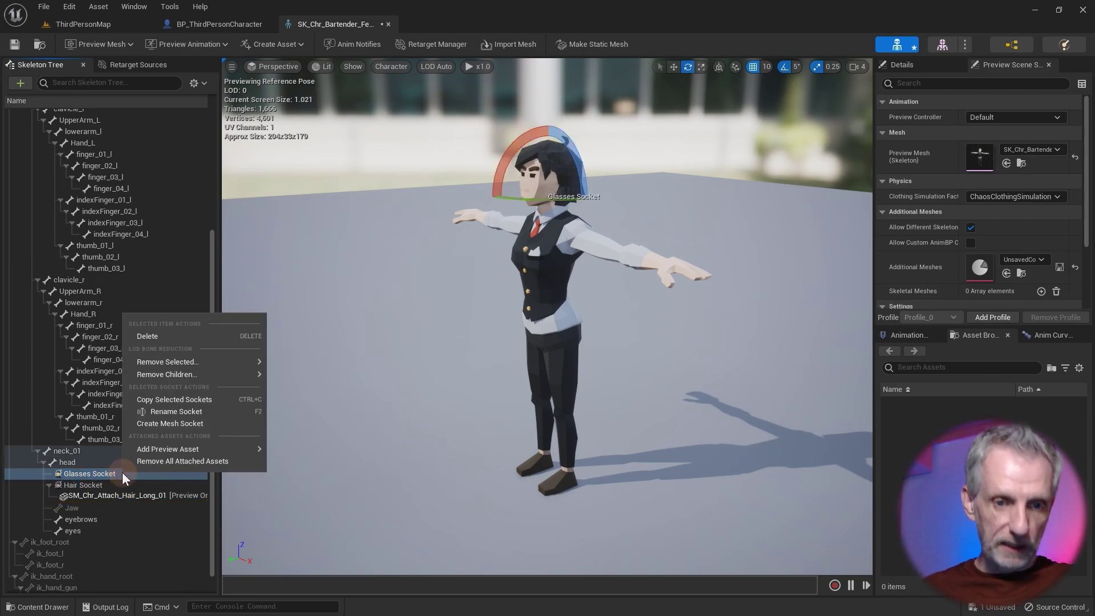
mouse_move(223, 449)
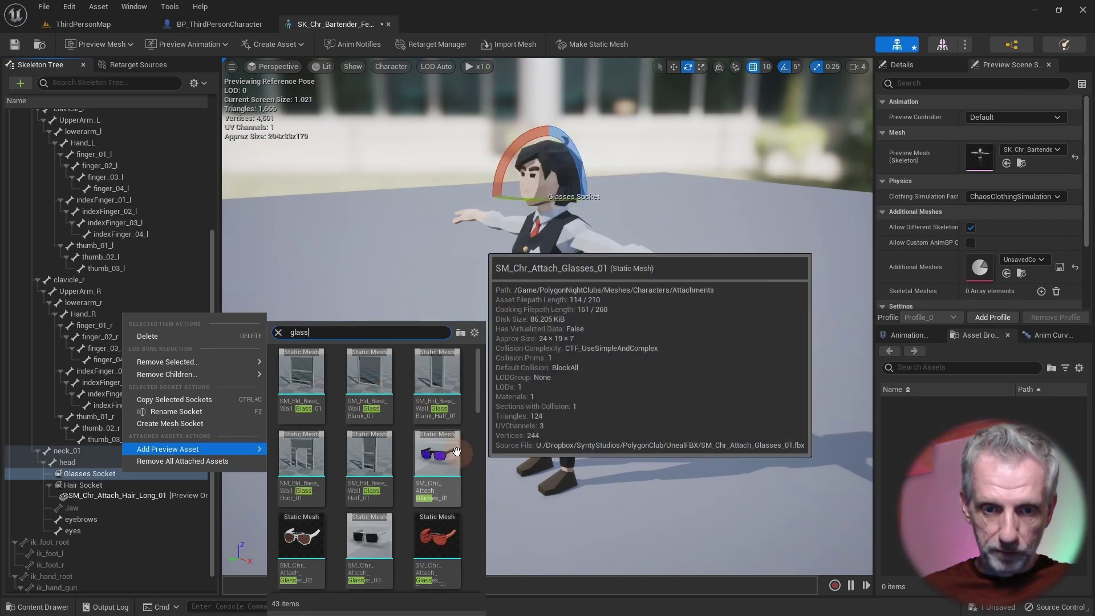
left_click(438, 537)
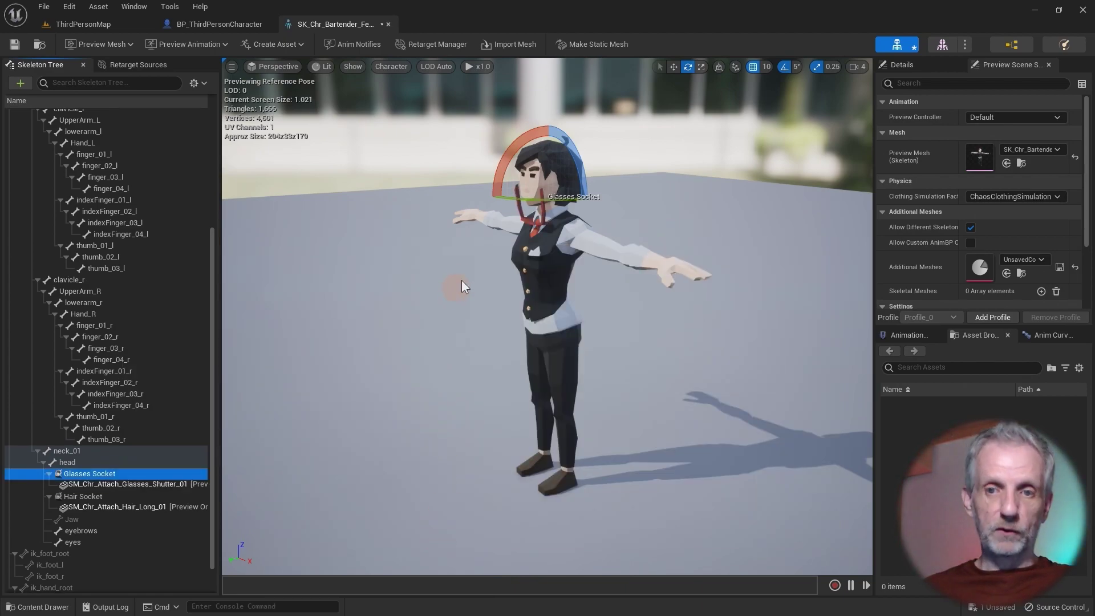
- Rotate the Glasses Socket so that the preview glasses sit level over the eyes, and save the skeleton
left_click_drag(505, 170, 494, 196)
left_click_drag(653, 85, 690, 79)
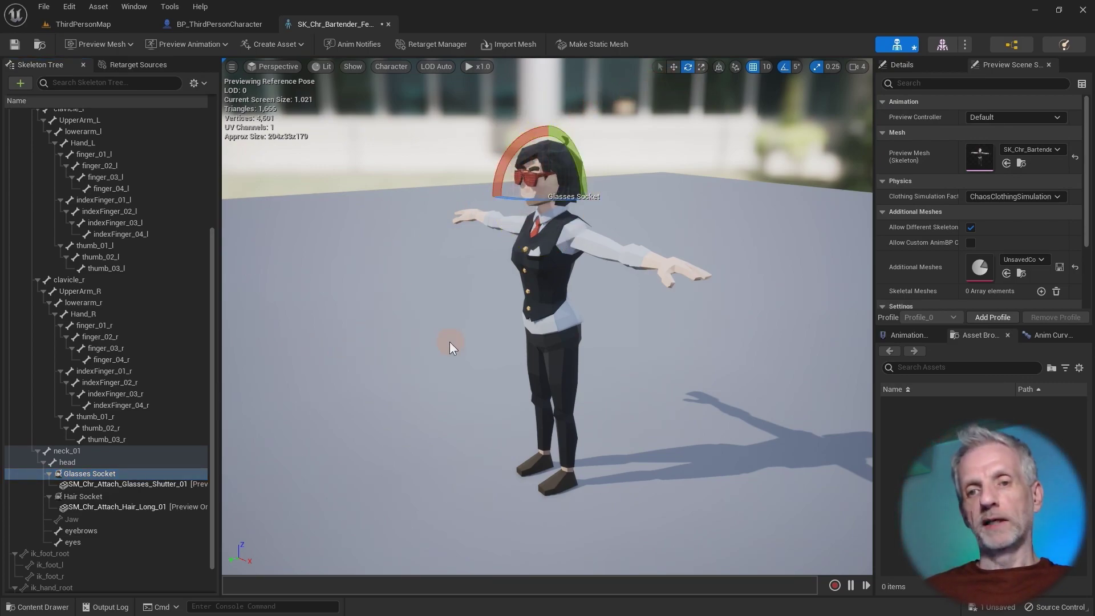
left_click_drag(449, 342, 683, 337, "alt")
scroll(454, 338, "up", 3)
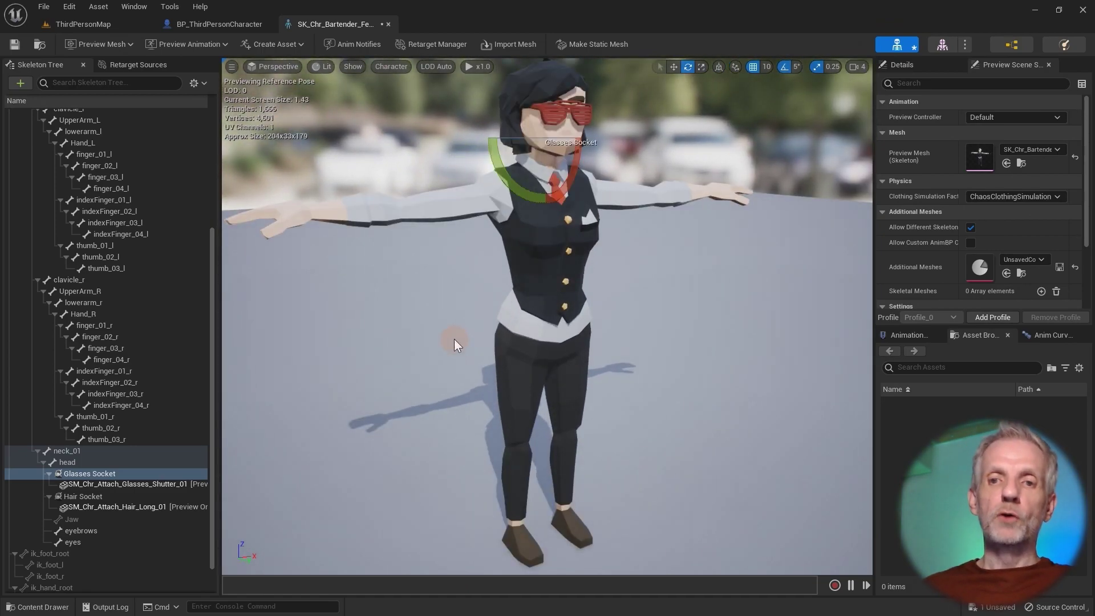
left_click_drag(454, 338, 223, 351)
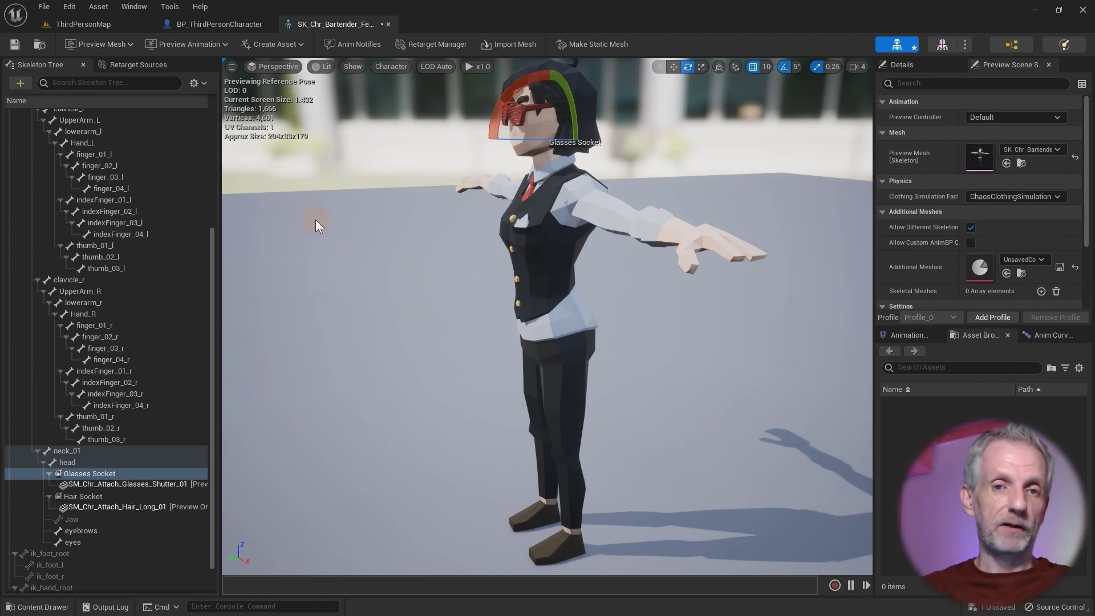
key("ctrl+s")
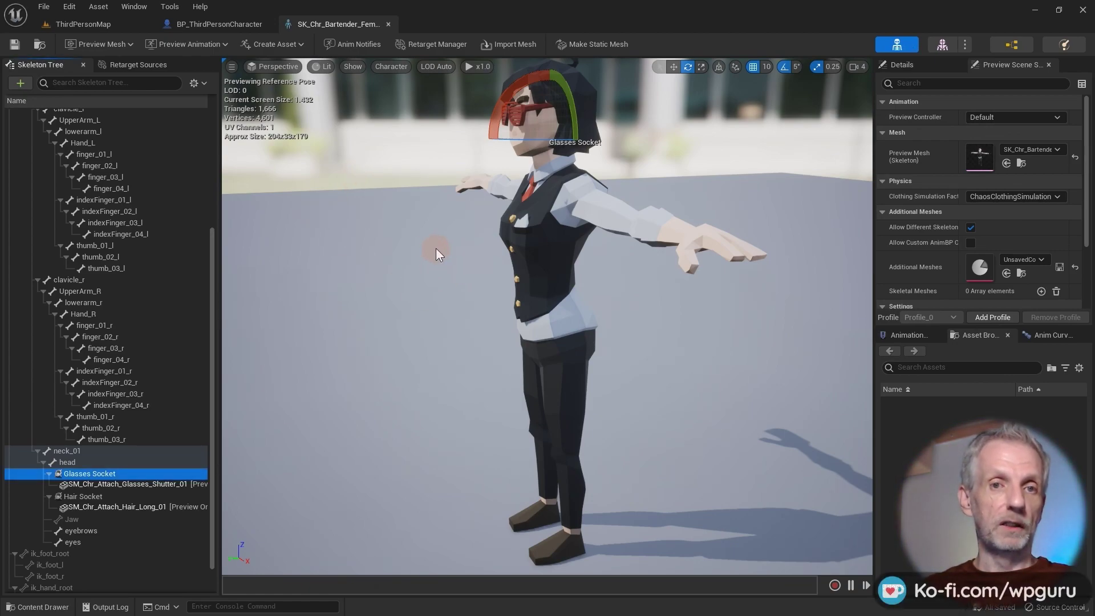
- In BP_ThirdPersonCharacter, add a Static Mesh component under Mesh (CharacterMesh0) and name it Hair Mesh
left_click(228, 27)
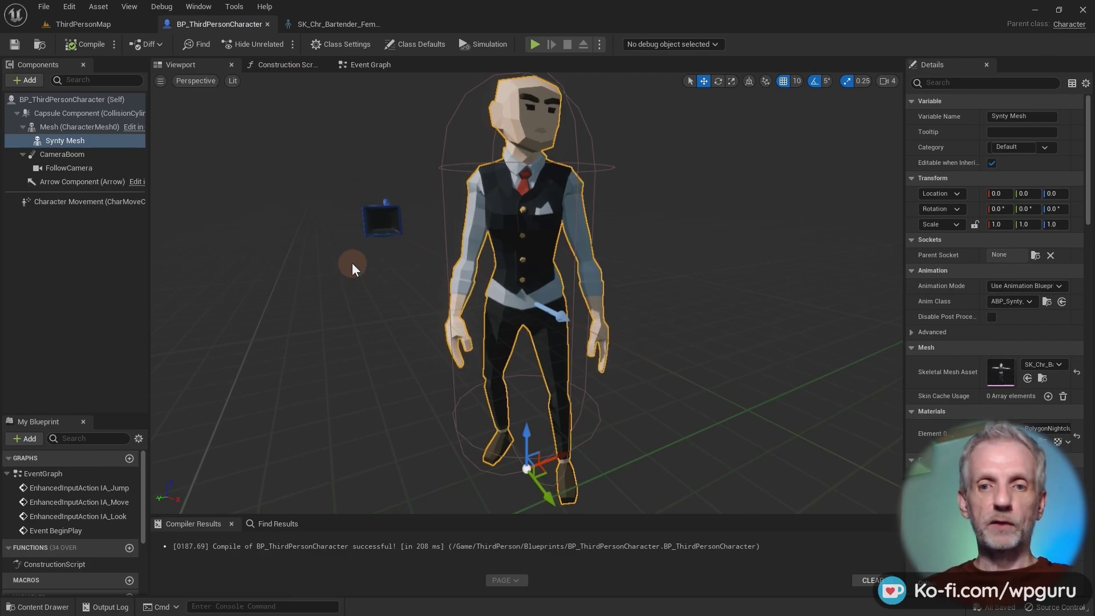
scroll(375, 234, "up", 5)
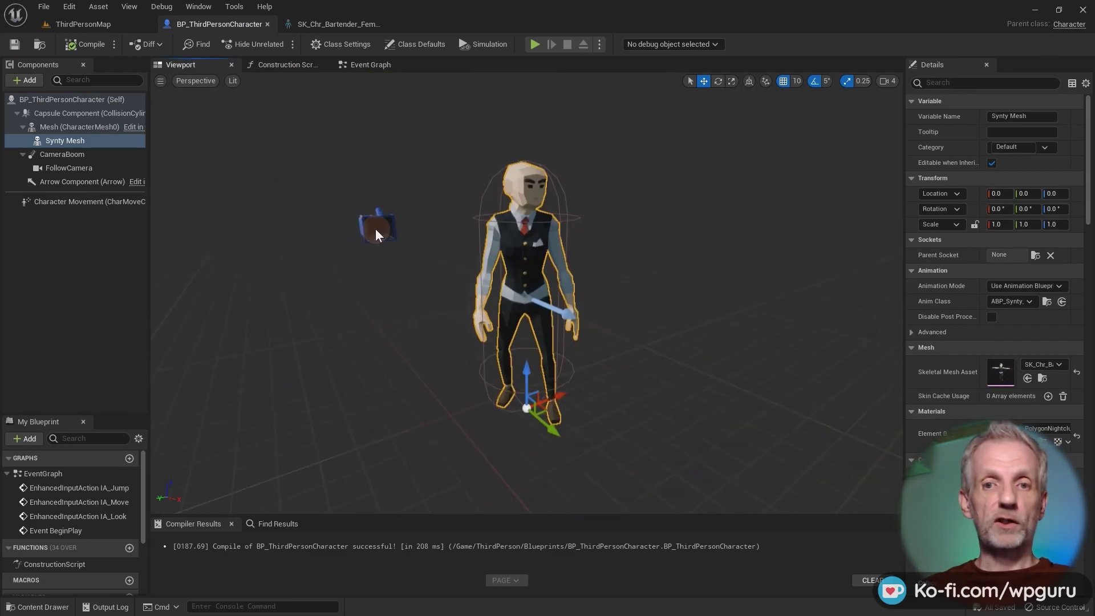
scroll(375, 228, "up", 3)
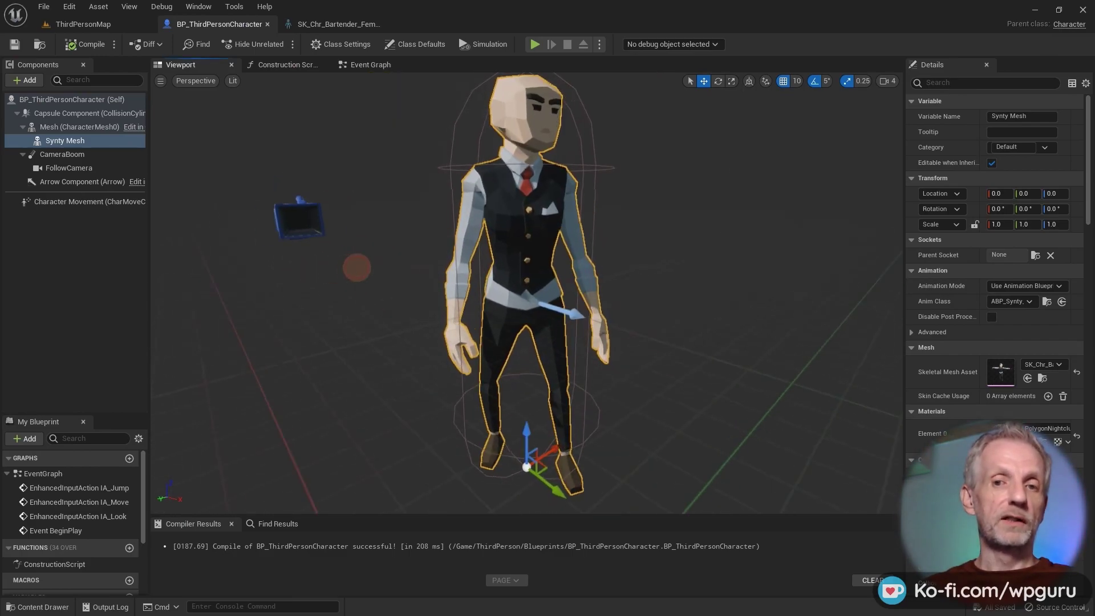
mouse_move(356, 268)
left_mouse_down("alt")
mouse_move(391, 273)
mouse_move(340, 266)
mouse_move(345, 253)
left_mouse_up("alt")
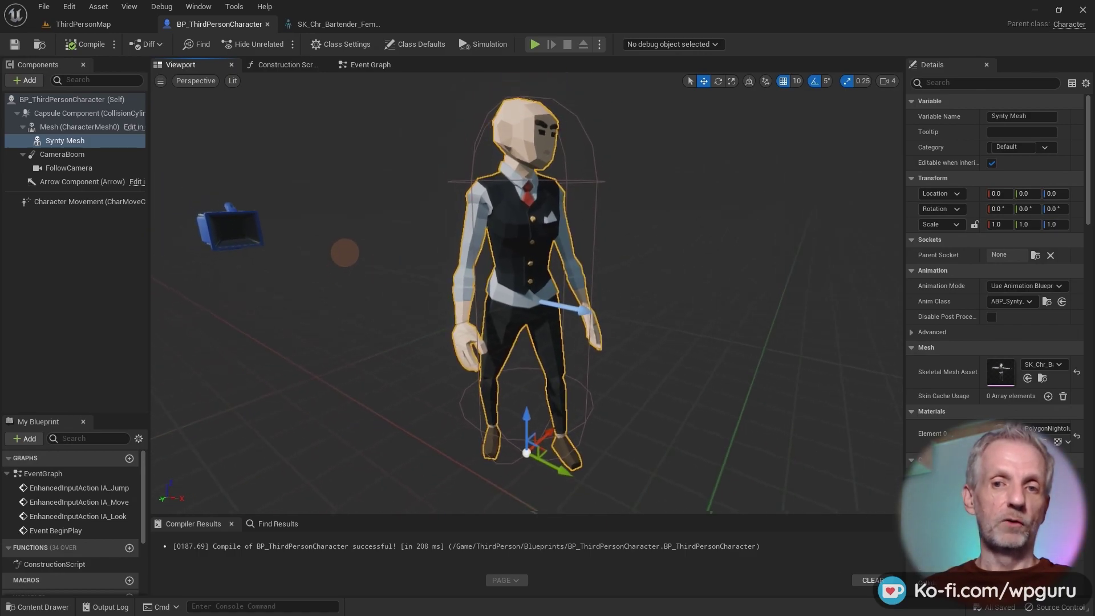
mouse_move(345, 253)
right_mouse_down("alt")
mouse_move(332, 252)
mouse_move(336, 267)
right_mouse_up("alt")
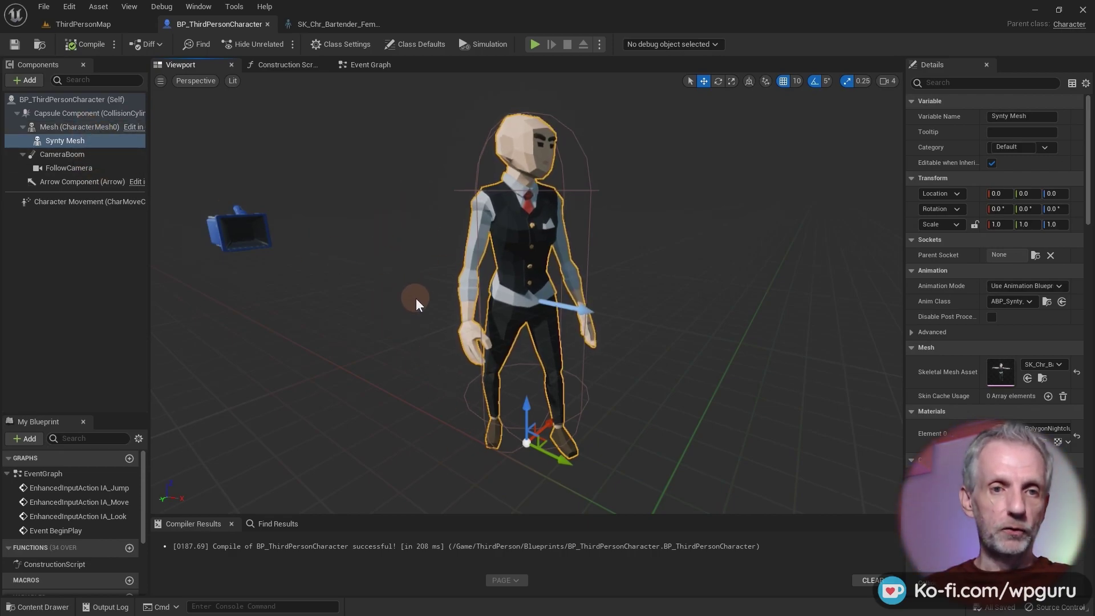
left_click(72, 126)
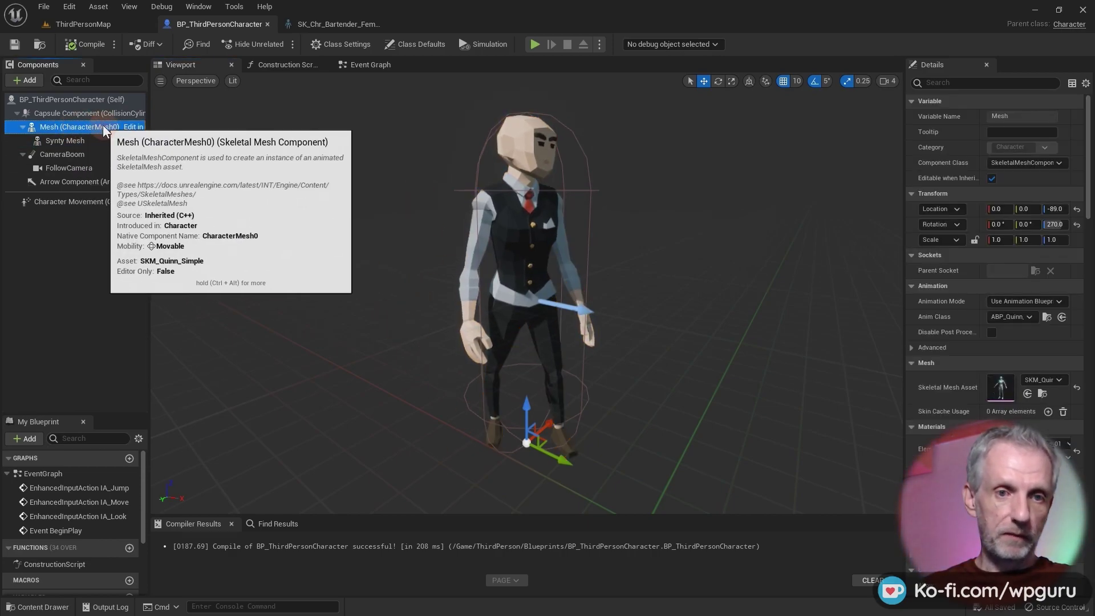
left_click(26, 80)
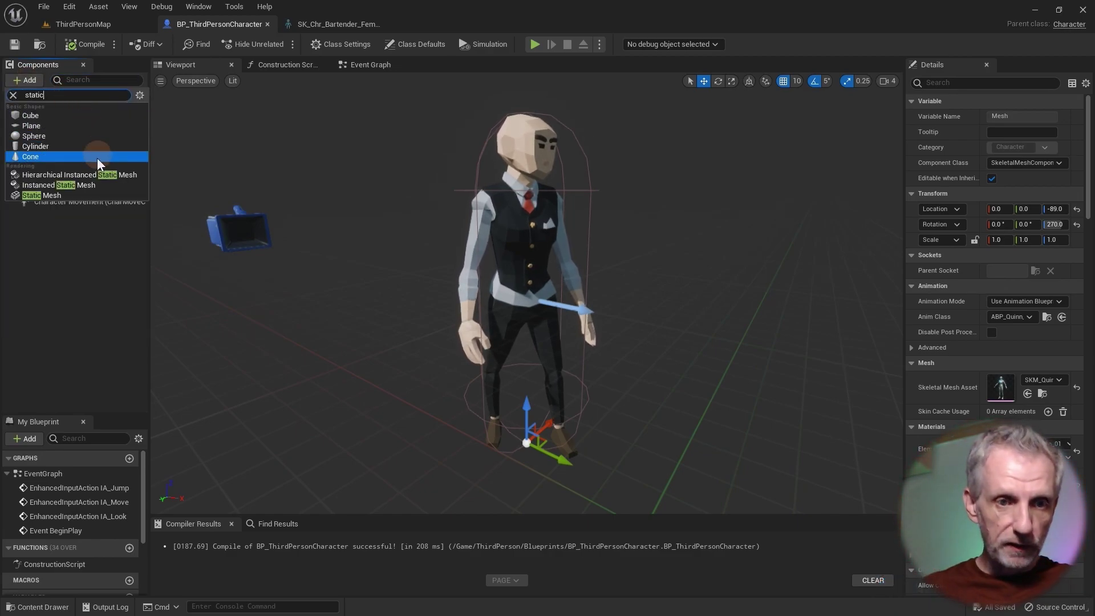
left_click(78, 195)
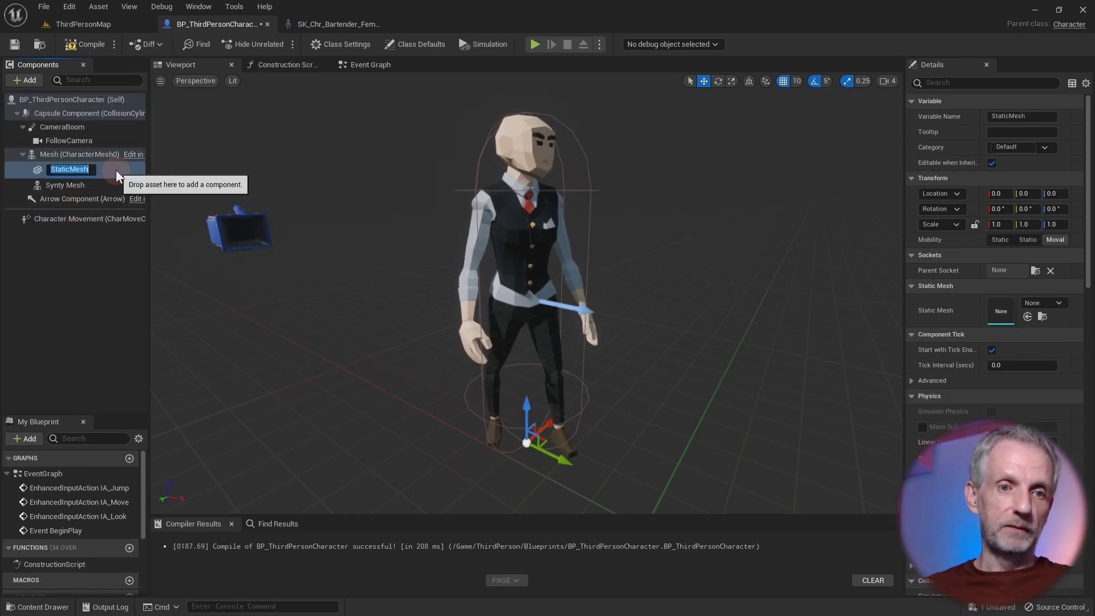
type("Hair Mesh")
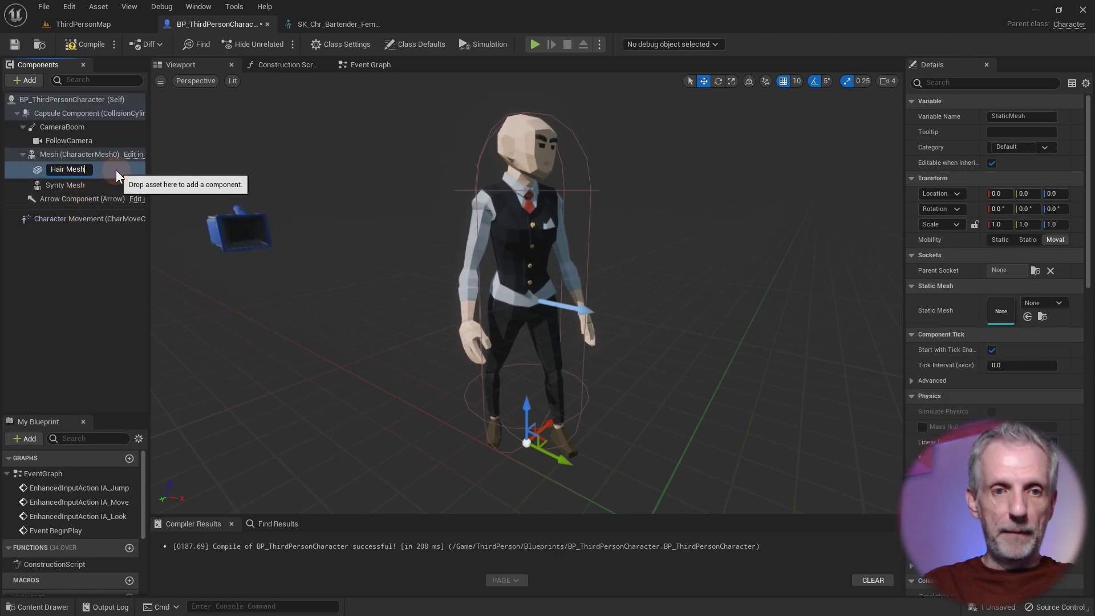
key("Return")
- Duplicate the Hair Mesh component and name the copy Glasses Mesh
right_click(80, 168)
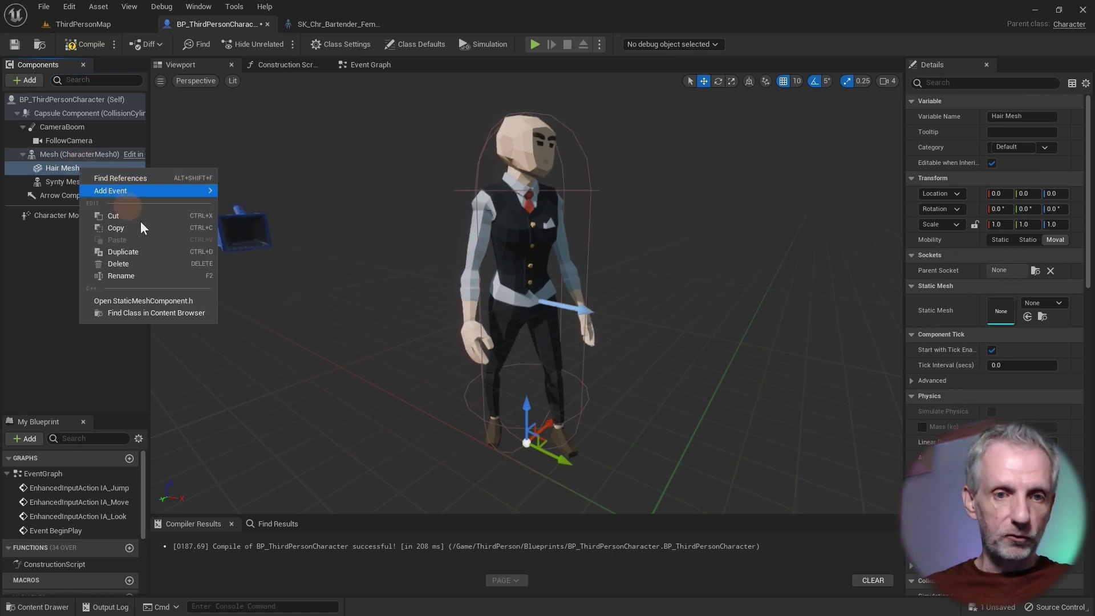
left_click(152, 252)
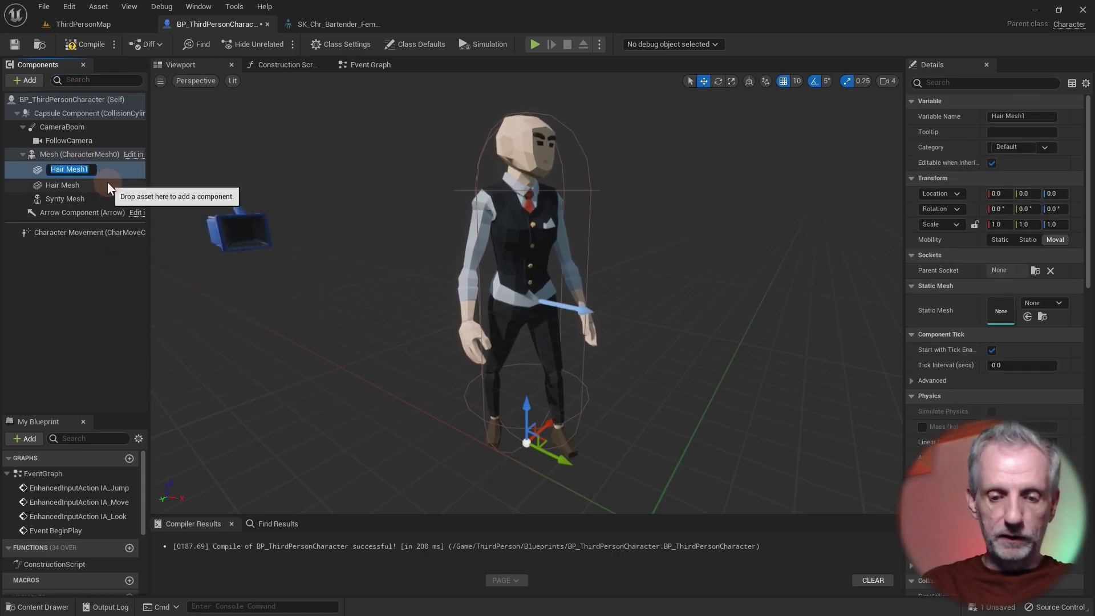
type("Glasses Mesh")
key("Return")
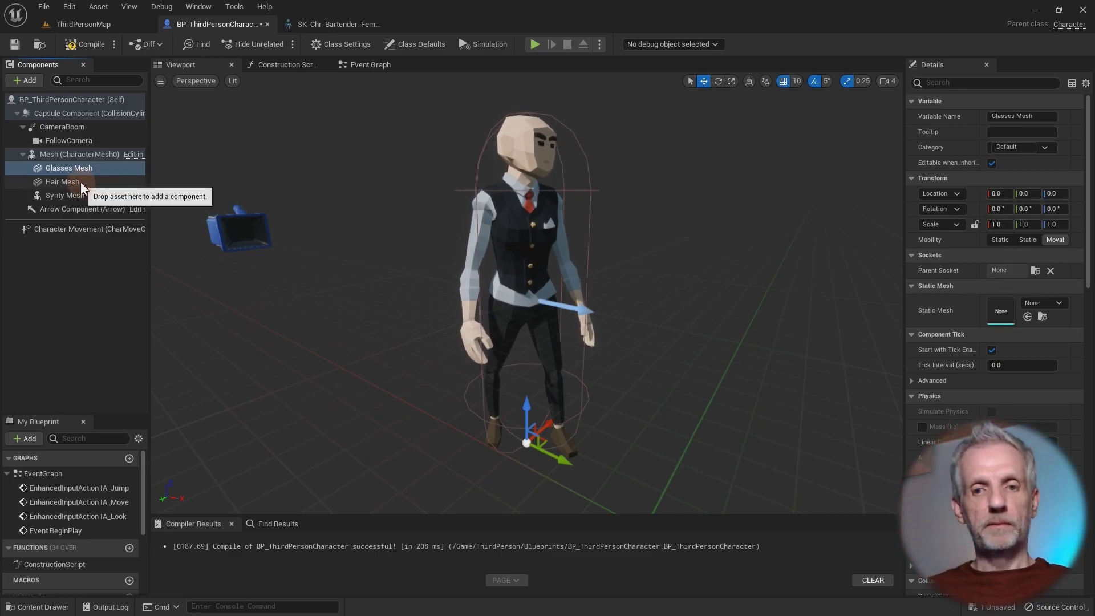
- Assign SM_Chr_Attach_Hair_Long_01 as the static mesh of the Hair Mesh component
left_click(80, 183)
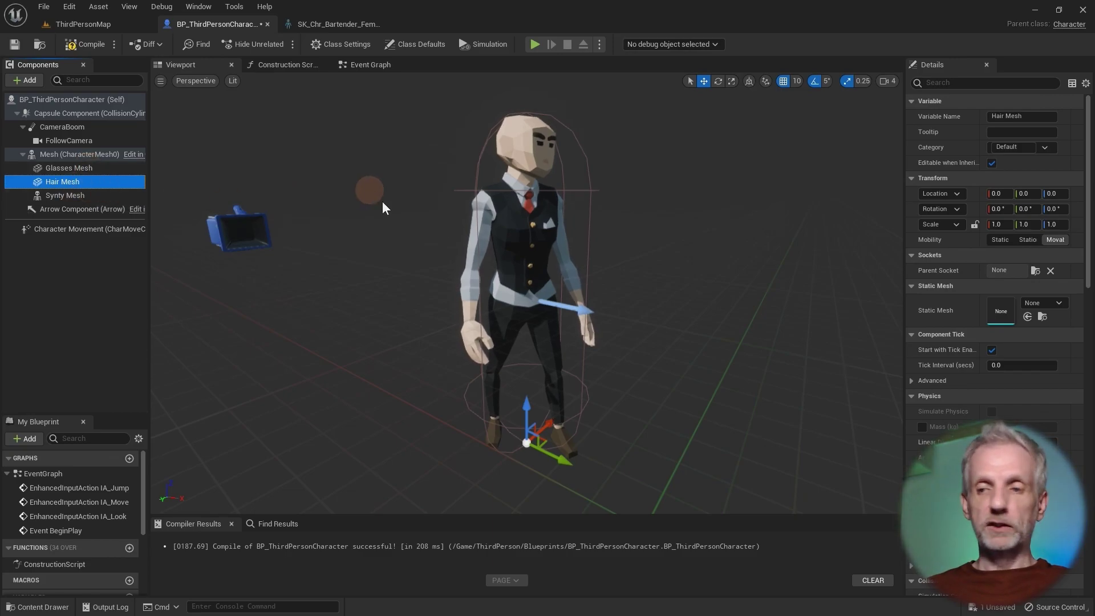
left_click(1059, 303)
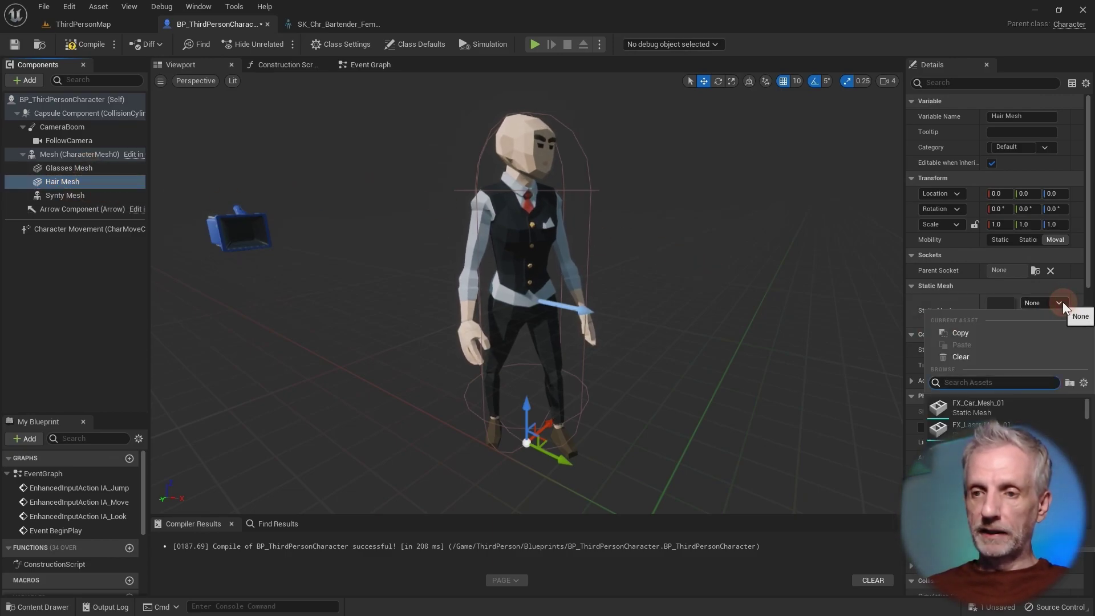
type("hair")
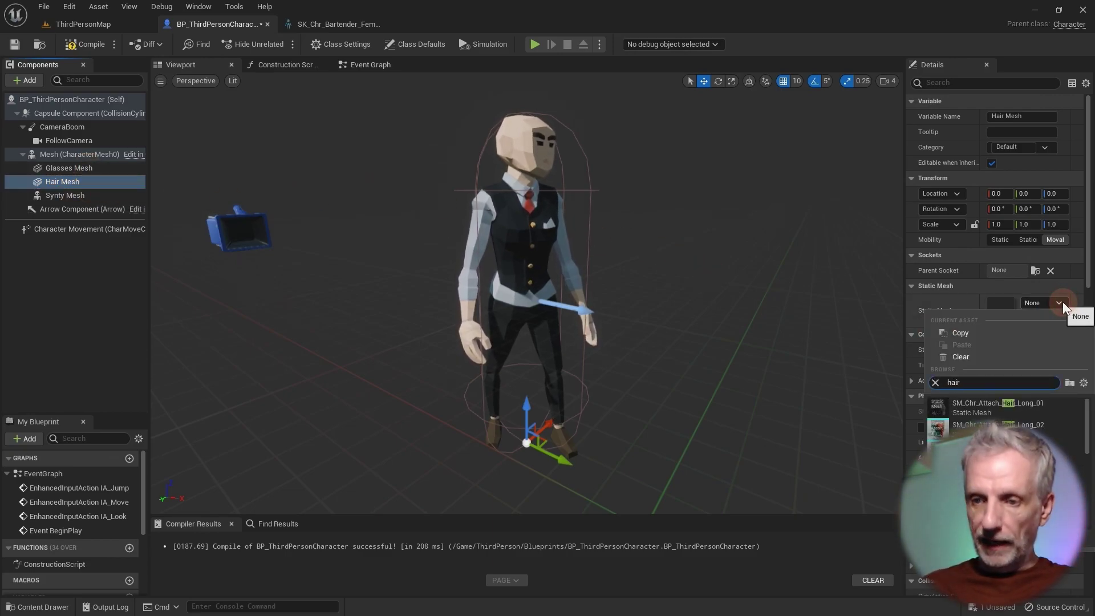
left_click(1031, 408)
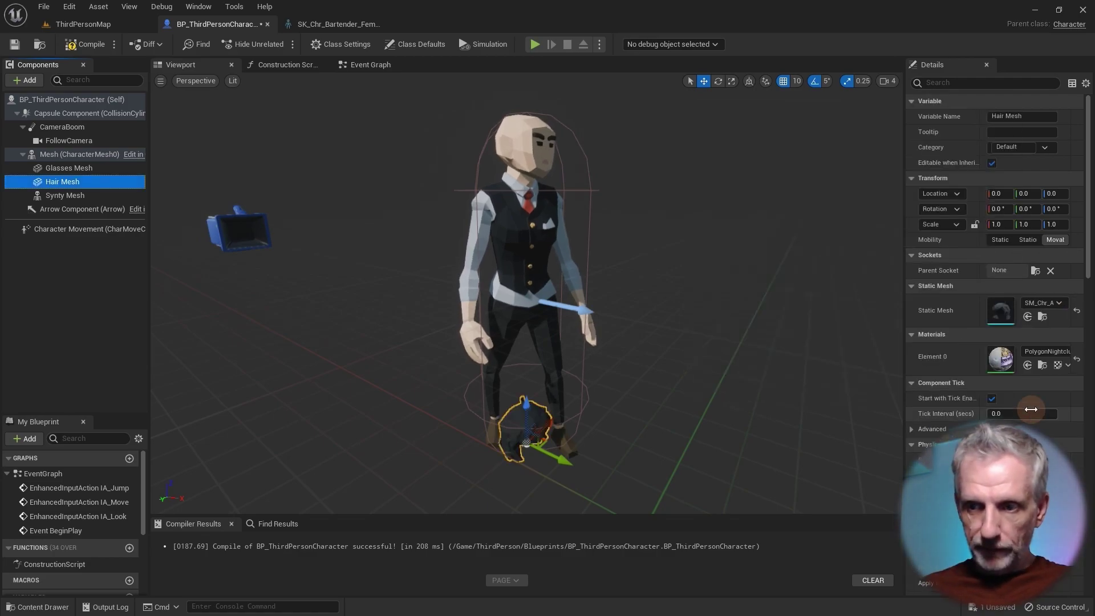
left_click_drag(645, 419, 689, 394, "alt")
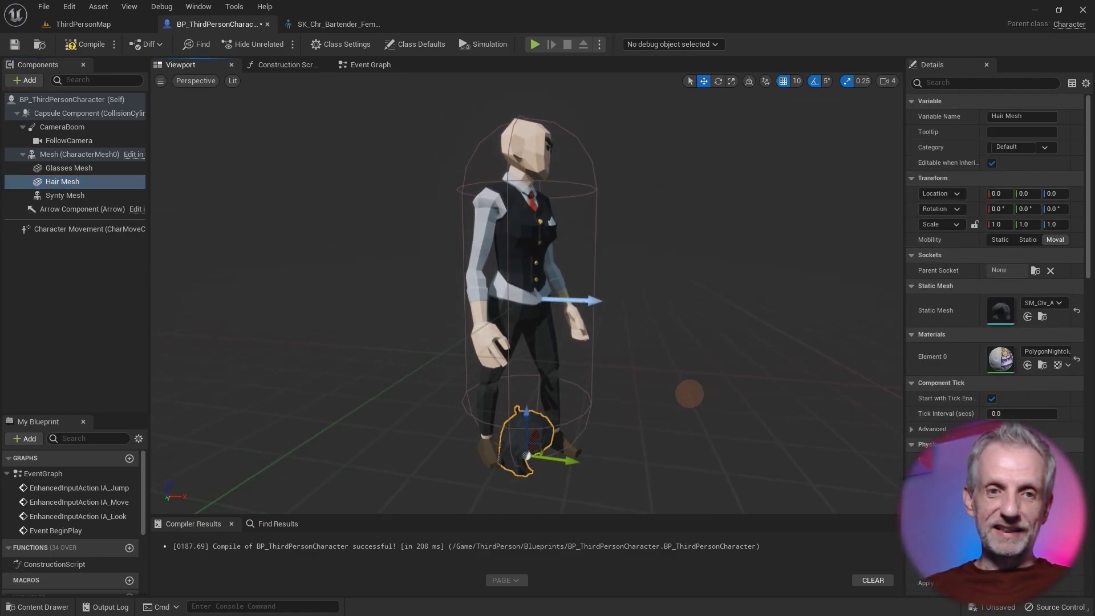
- Assign SM_Chr_Attach_Glasses_Shutter_01 as the static mesh of the Glasses Mesh component
left_click(76, 167)
left_click(1038, 303)
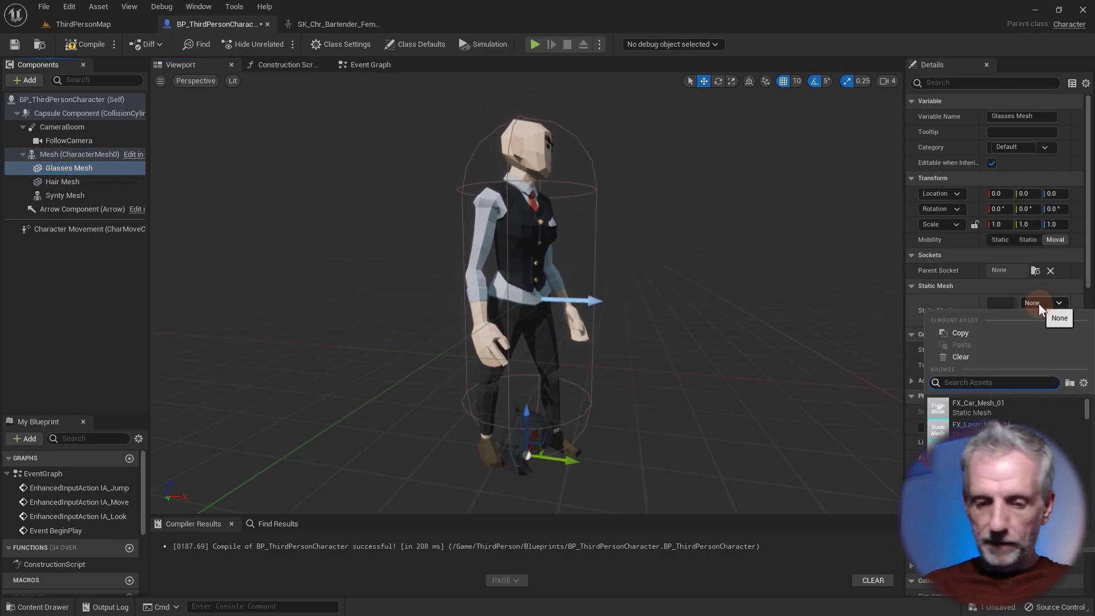
type("glass")
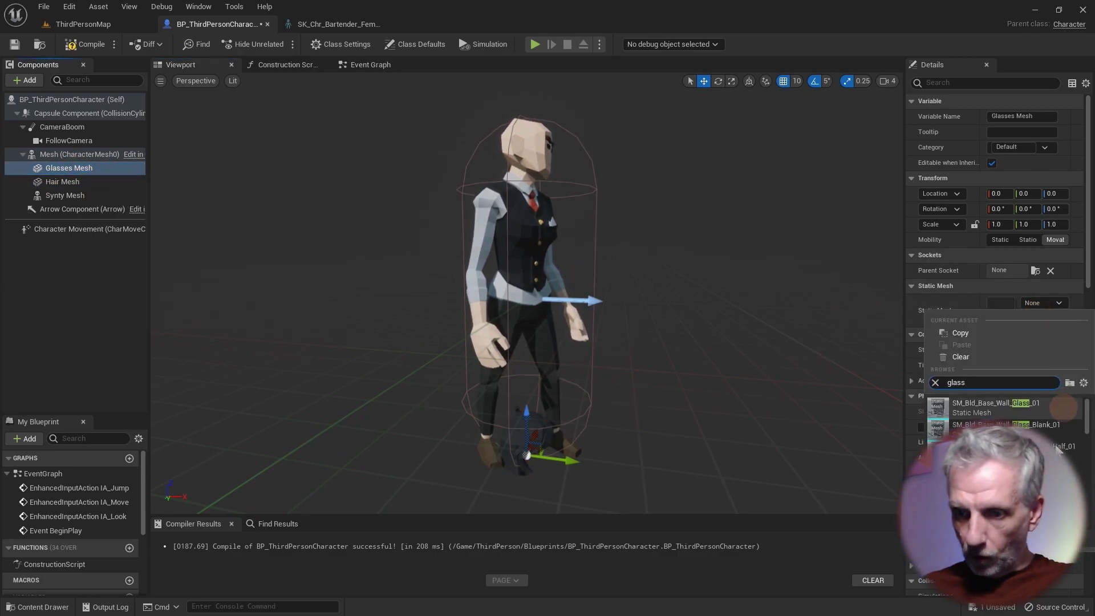
left_click(979, 523)
left_click_drag(685, 329, 632, 334, "alt")
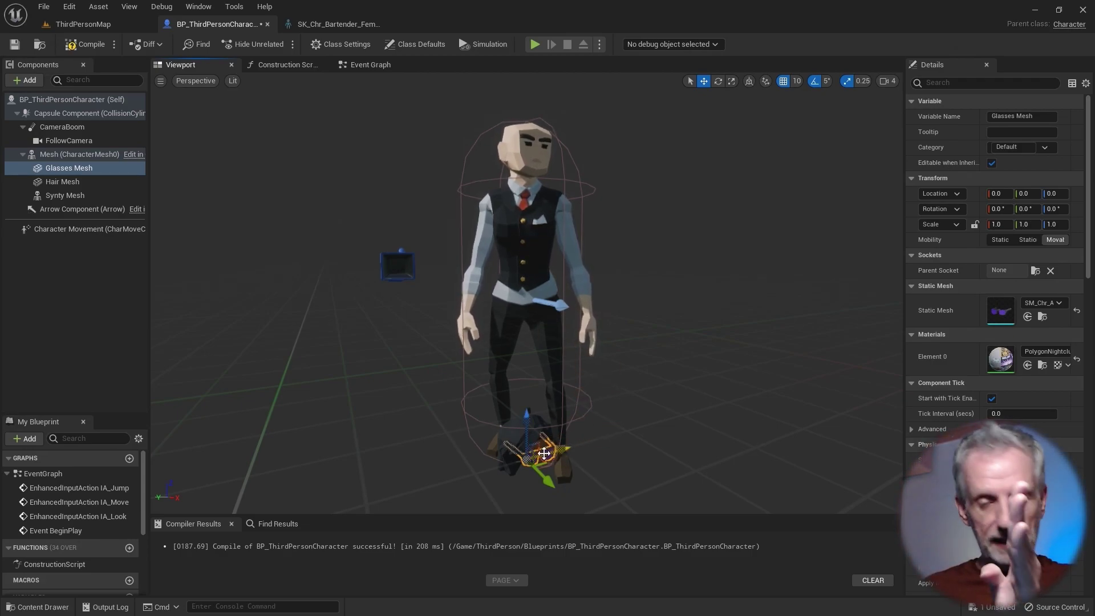
left_click_drag(615, 414, 615, 414, "alt")
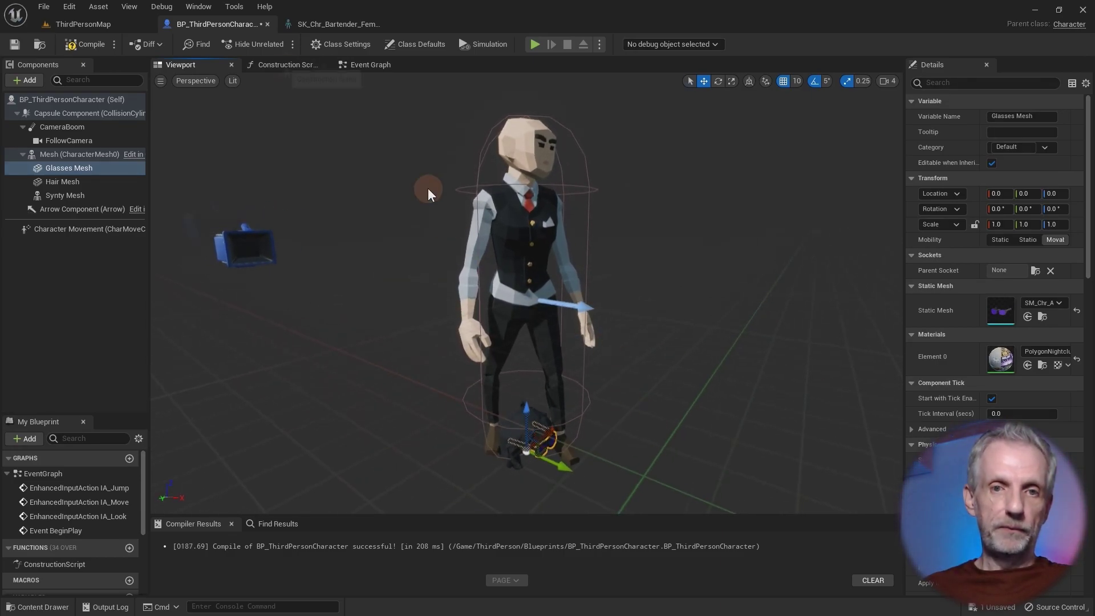
- In the Construction Script, add reference nodes for the Glasses Mesh, Hair Mesh and Synty Mesh components
left_click(284, 64)
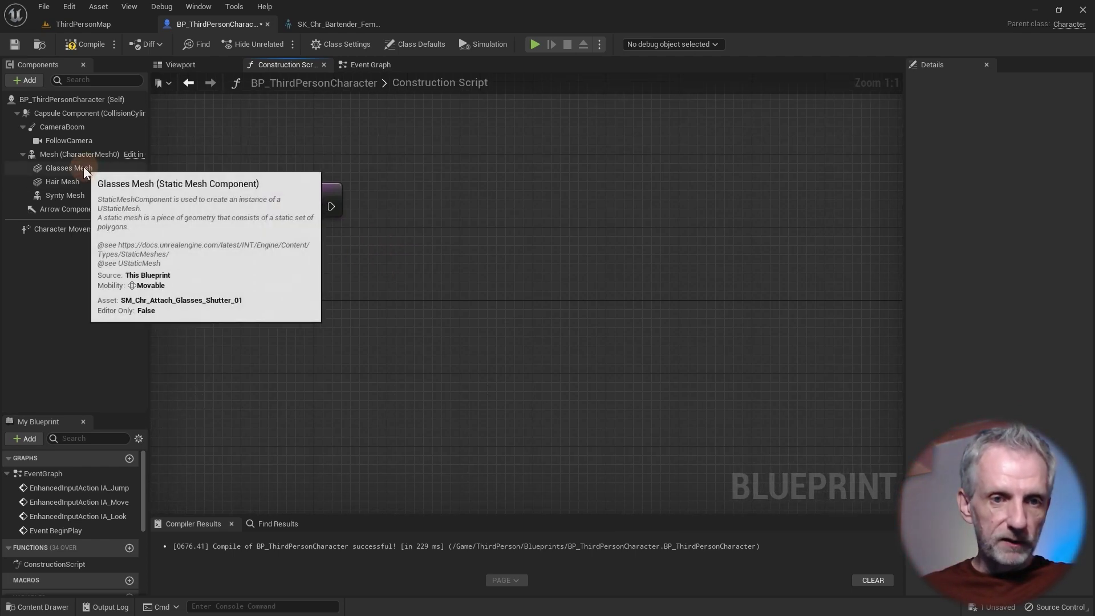
left_click_drag(83, 168, 272, 262)
left_click_drag(64, 183, 286, 303)
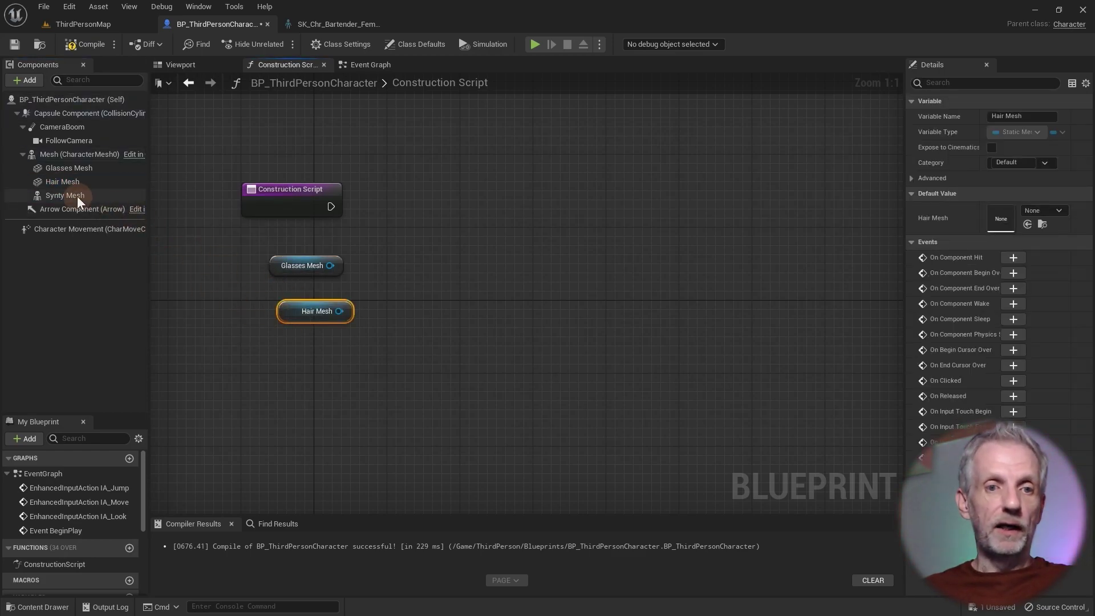
left_click_drag(71, 197, 288, 383)
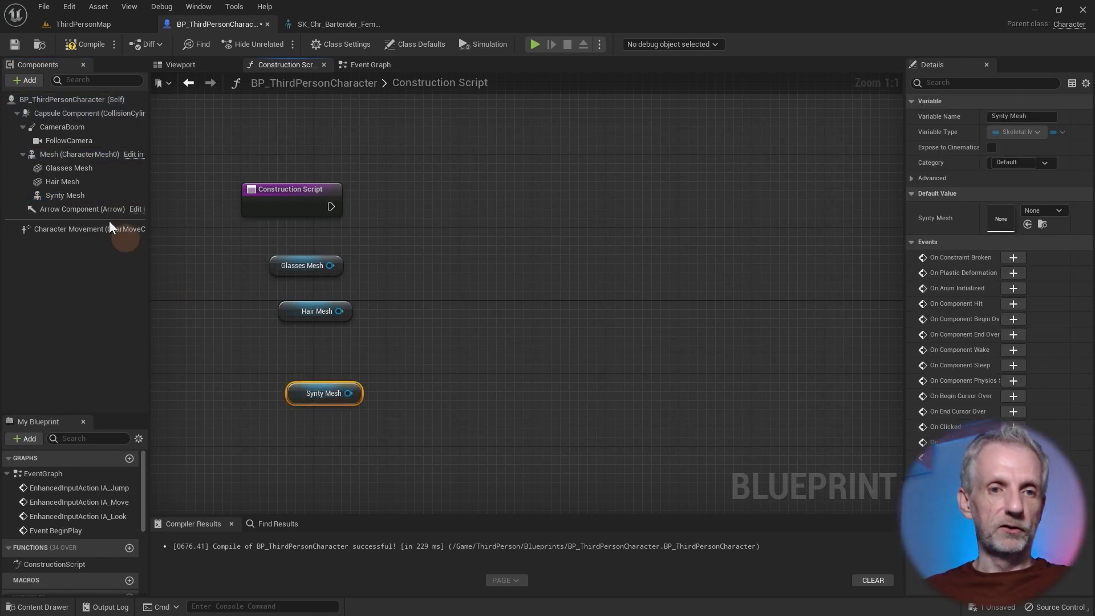
- Add an Attach Component To Component (Synty Mesh) node with Hair Mesh as its target
left_click(101, 156)
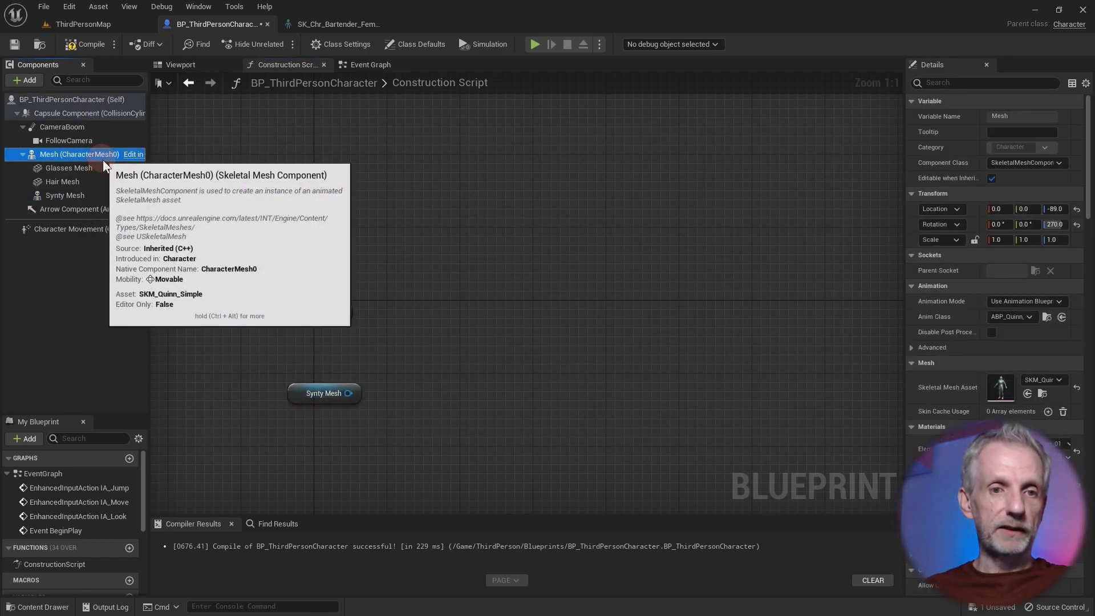
left_click(79, 195)
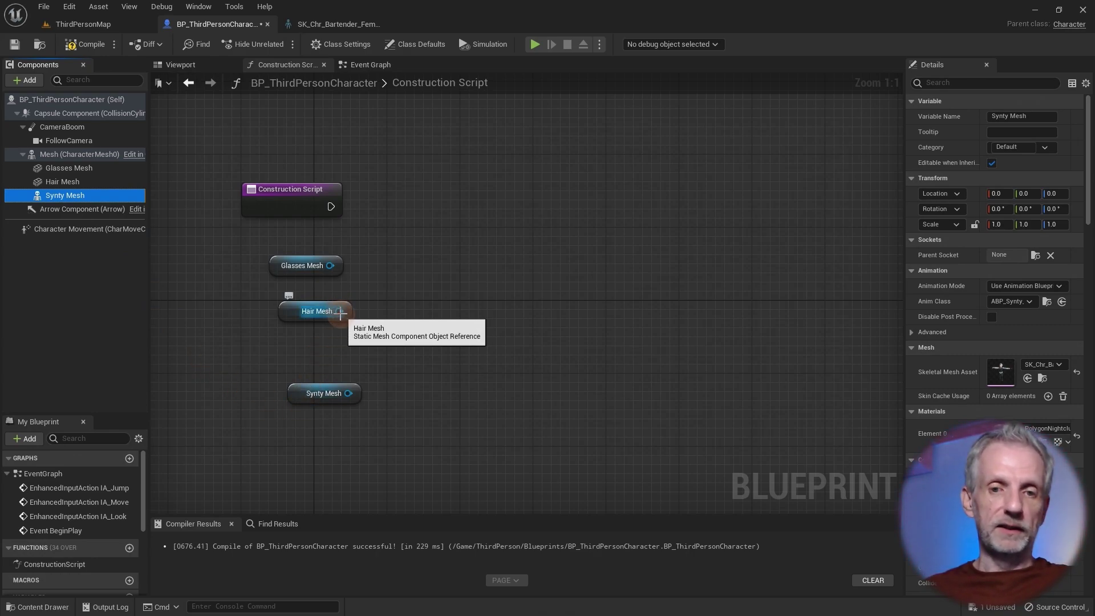
left_click_drag(341, 313, 420, 225)
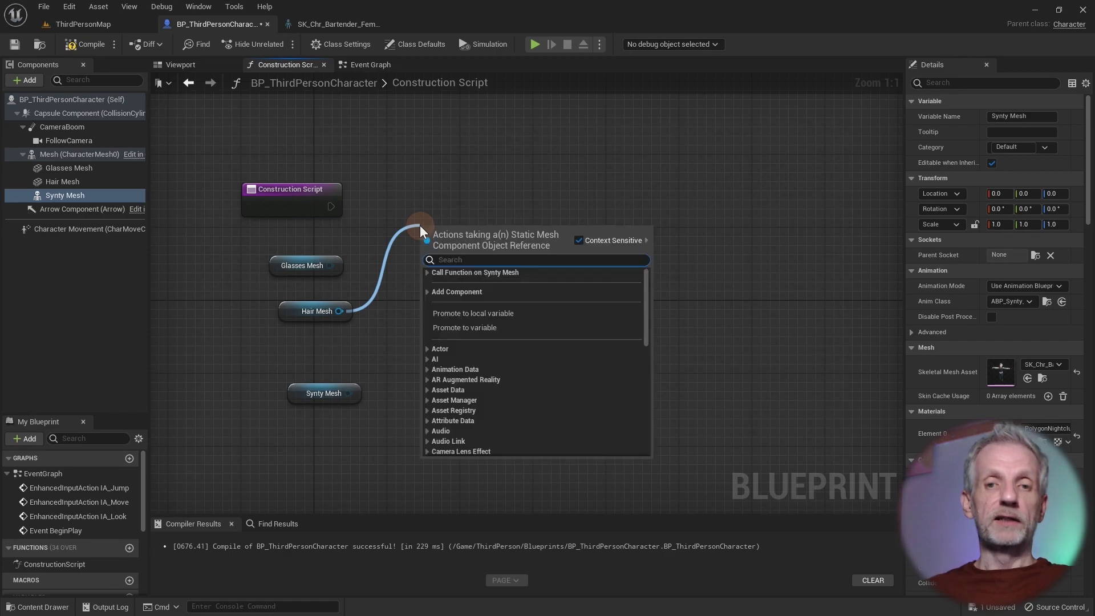
type("attach comp")
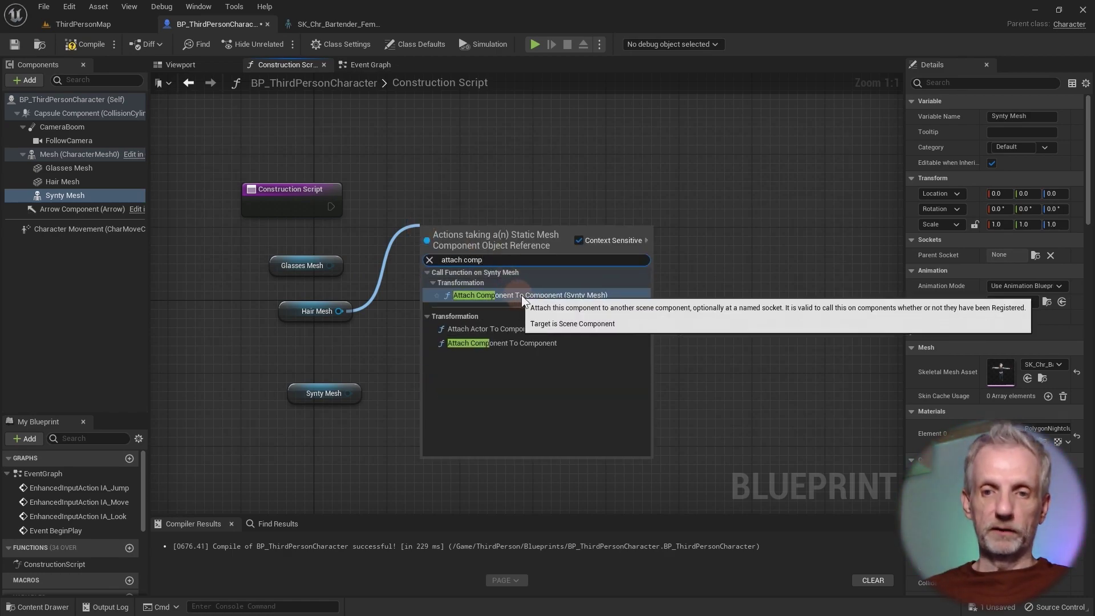
left_click(522, 294)
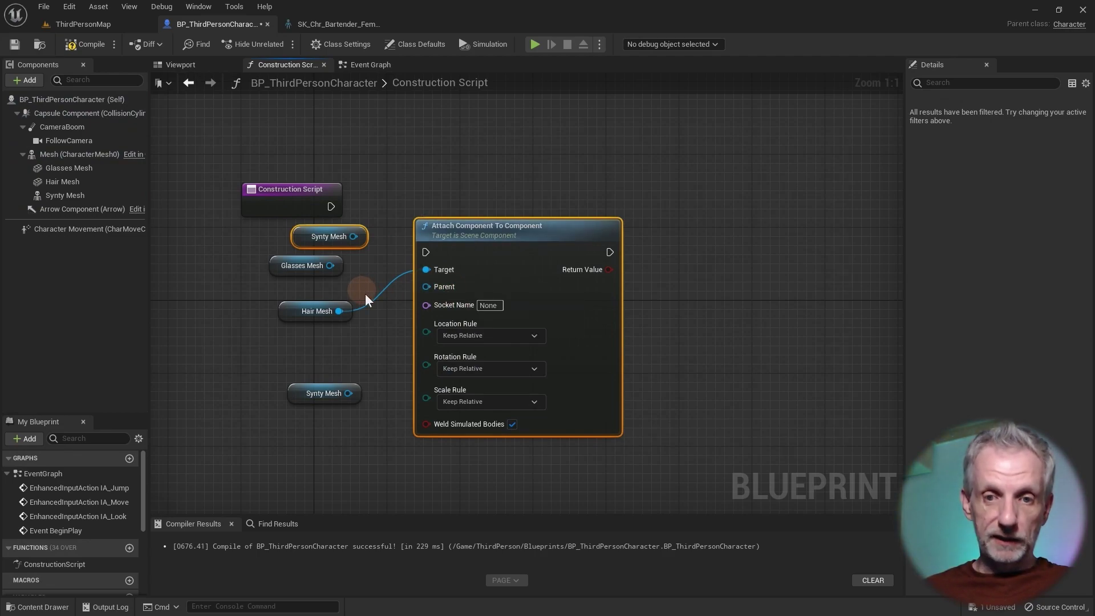
left_click_drag(498, 230, 485, 158)
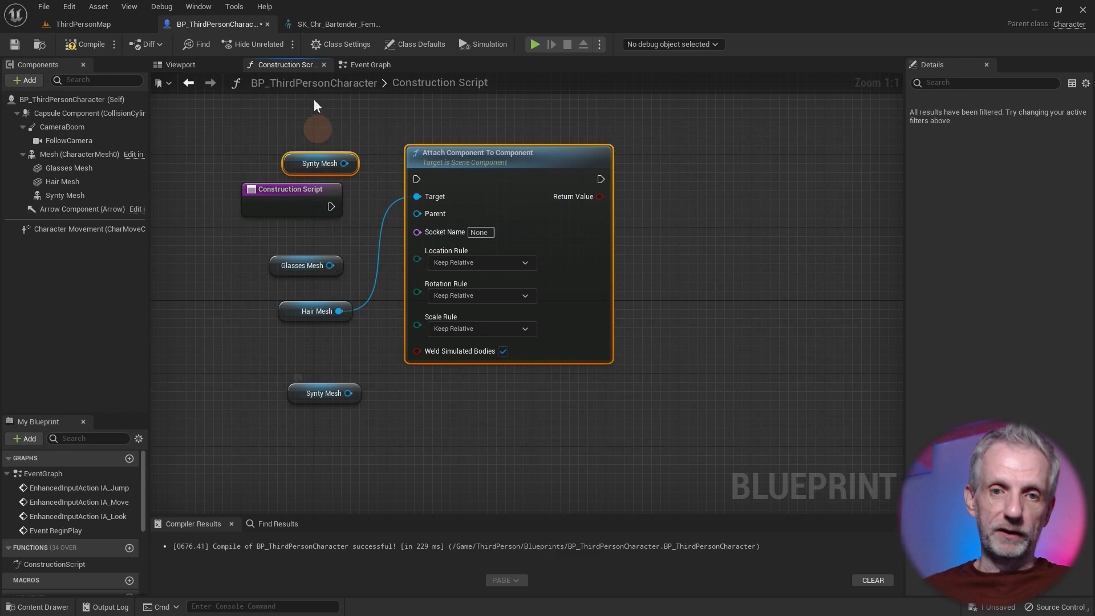
- Connect the upper Synty Mesh reference to the attach node's Parent input and delete the unused Synty Mesh node
left_click(305, 163)
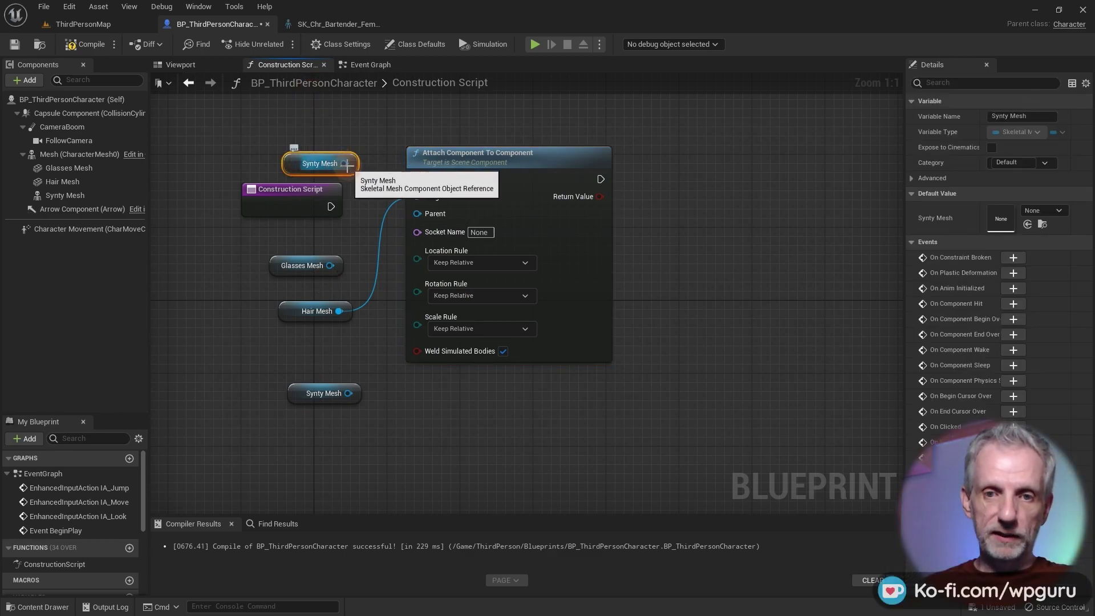
left_click_drag(345, 164, 412, 215)
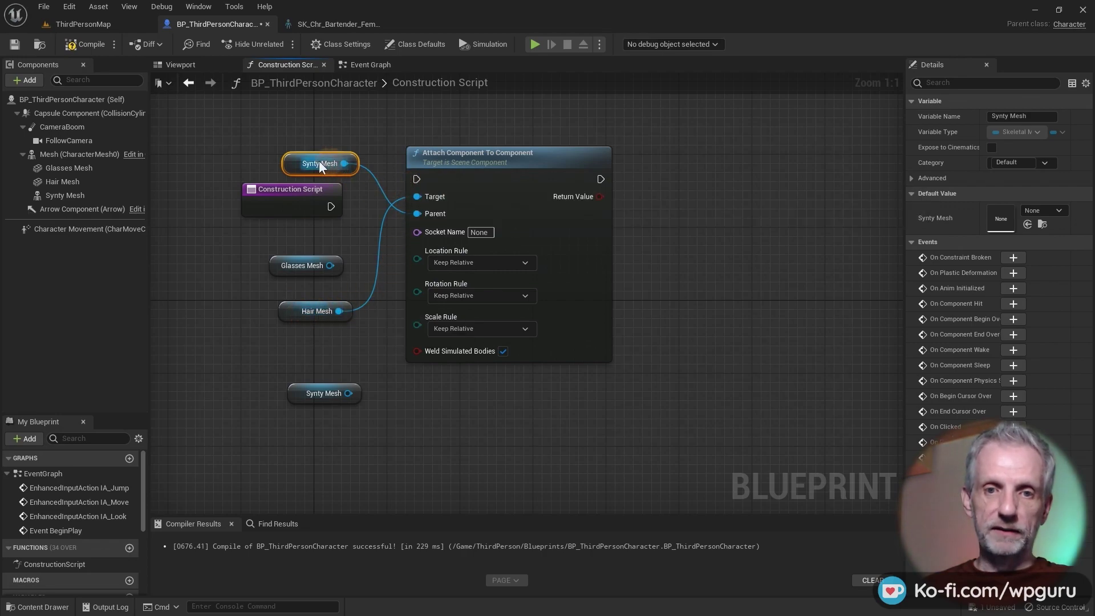
left_click_drag(299, 159, 283, 144)
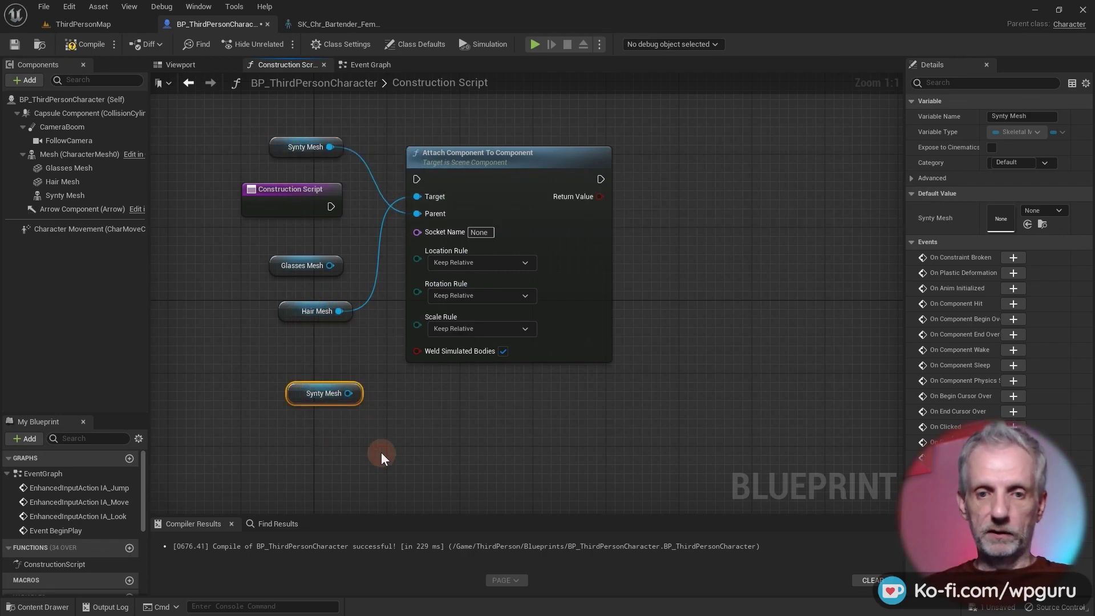
key("Delete")
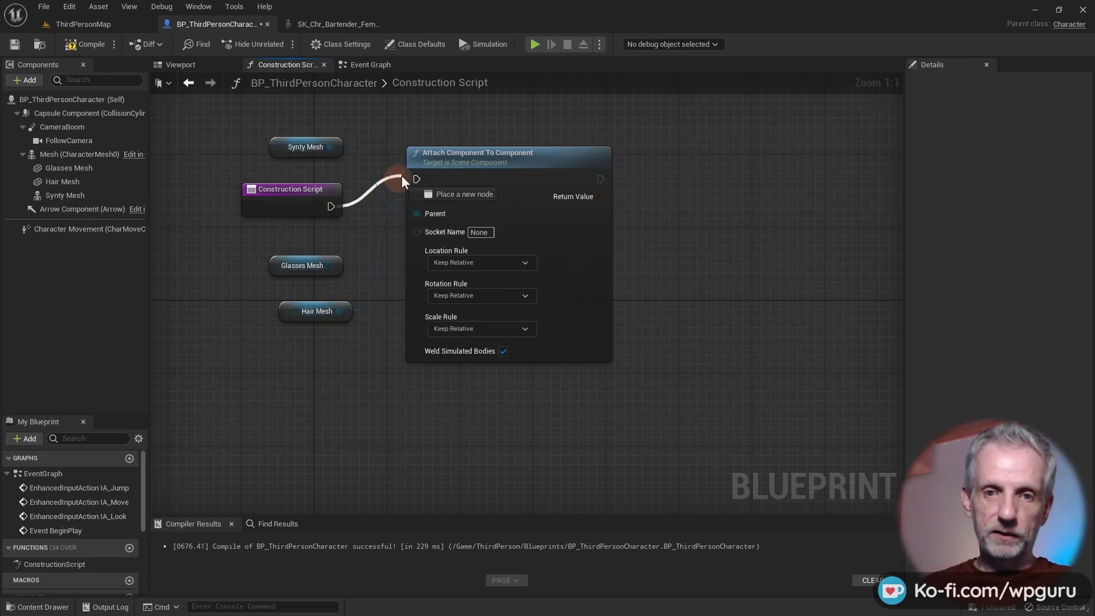
- Connect the Construction Script execution to the attach node and set its socket name to Hair Socket
left_click_drag(414, 181, 416, 181)
left_click_drag(488, 160, 492, 183)
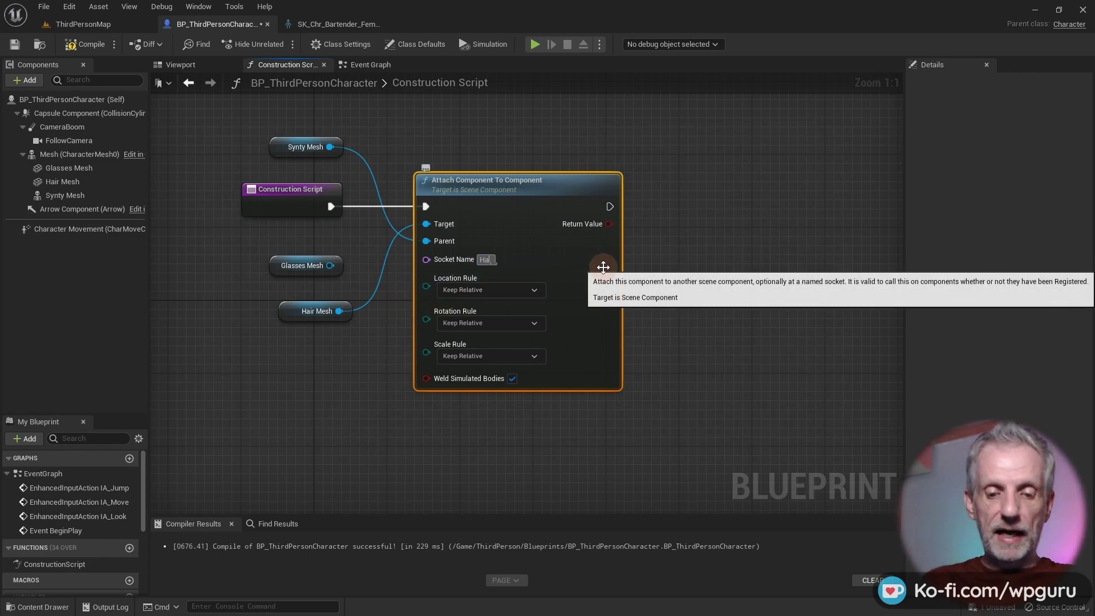
type("ocket")
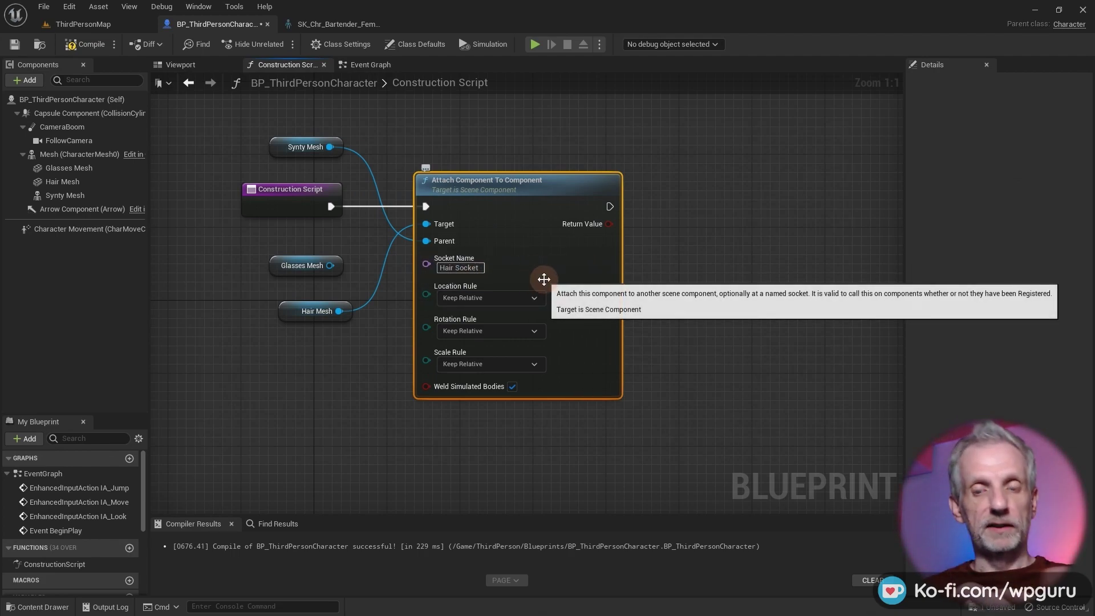
- Compile the blueprint and check the hair's placement on the character from several angles in the viewport
left_click(181, 64)
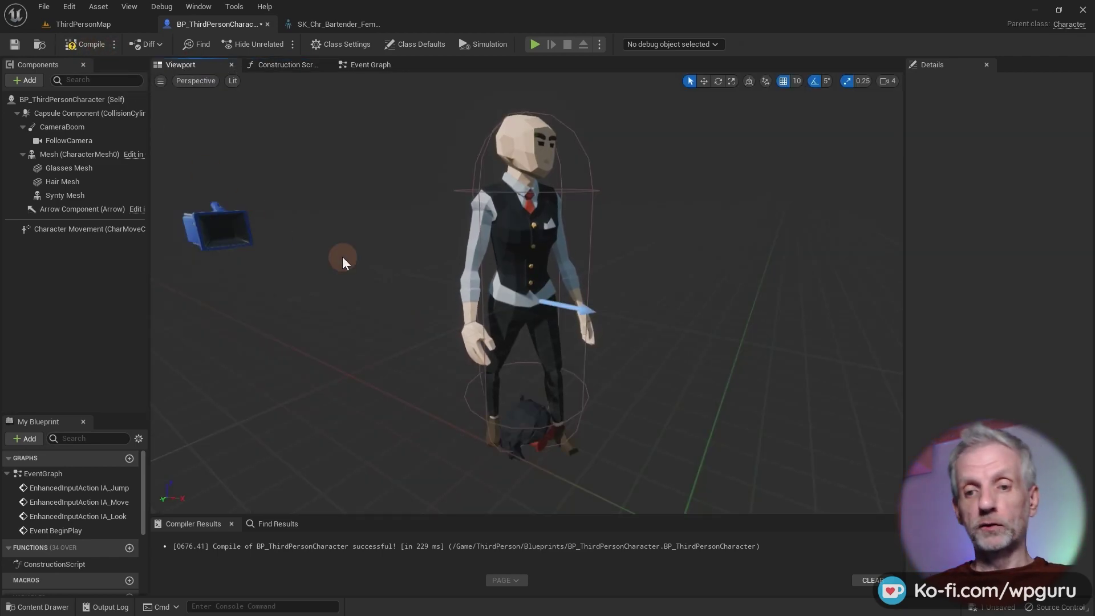
left_click_drag(342, 255, 297, 251)
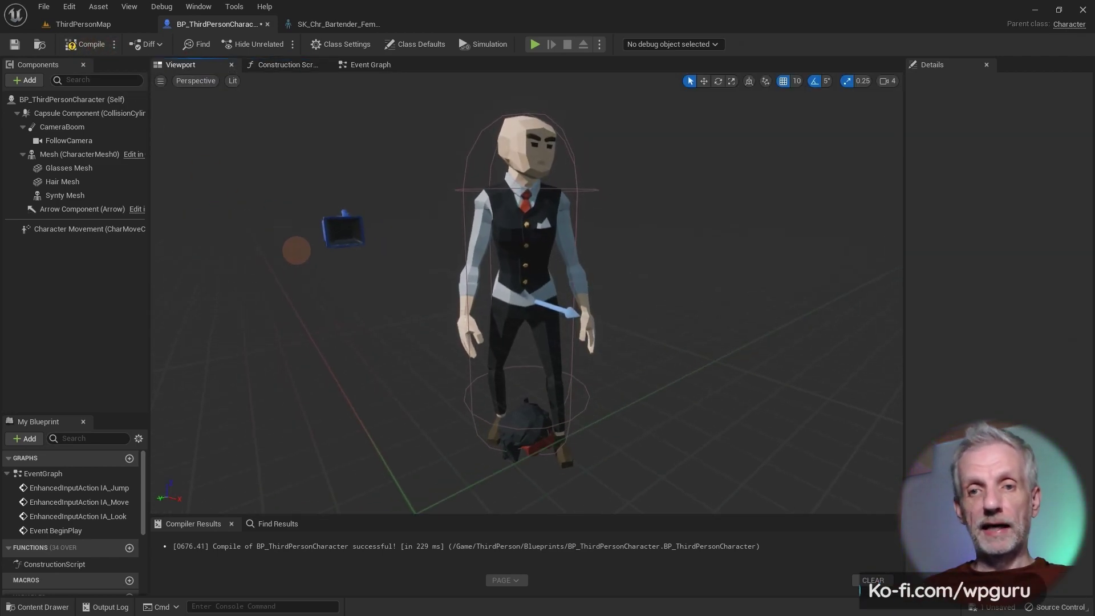
left_click(91, 44)
left_click_drag(392, 251, 171, 310)
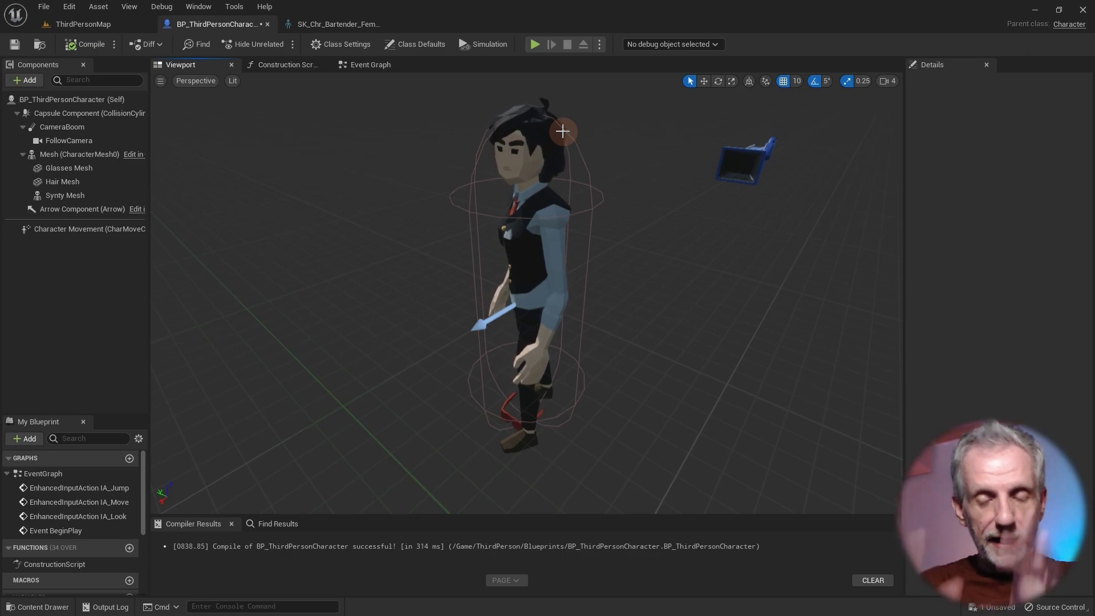
left_click_drag(619, 207, 693, 207)
left_click_drag(794, 187, 813, 187, "alt")
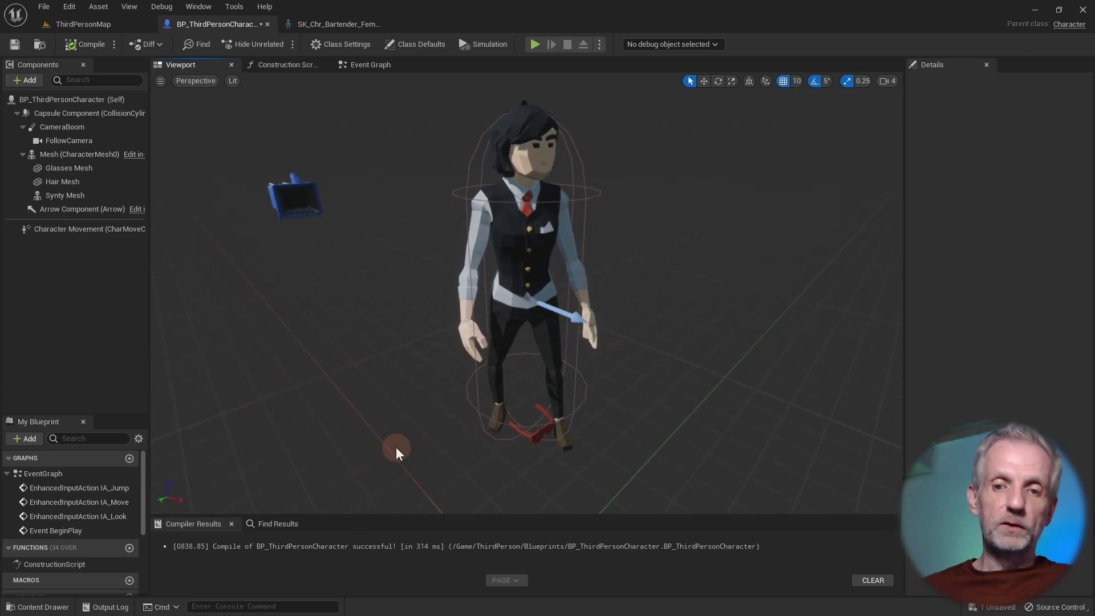
- Duplicate the Attach Component To Component node in the Construction Script and chain the copy's execution after the original
left_click(284, 64)
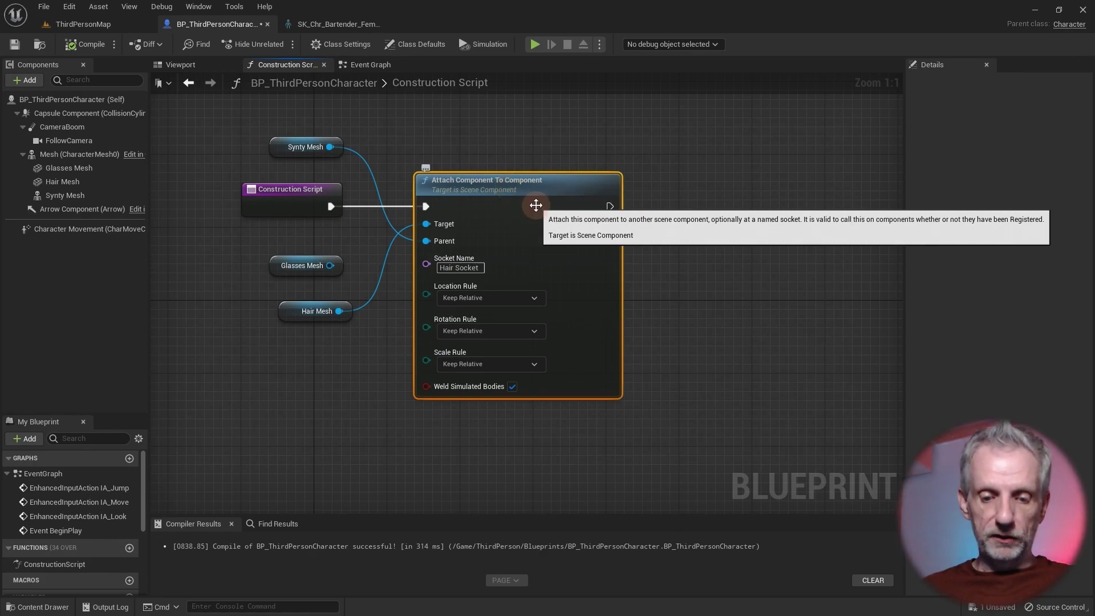
key("ctrl+v")
left_click_drag(737, 220, 737, 191)
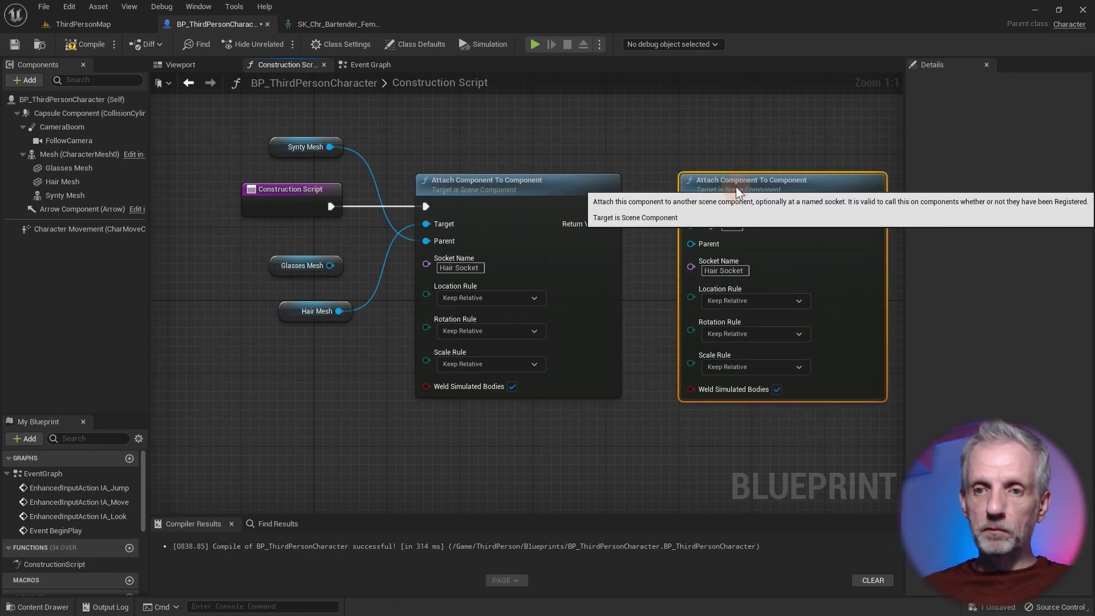
right_click_drag(645, 428, 562, 448)
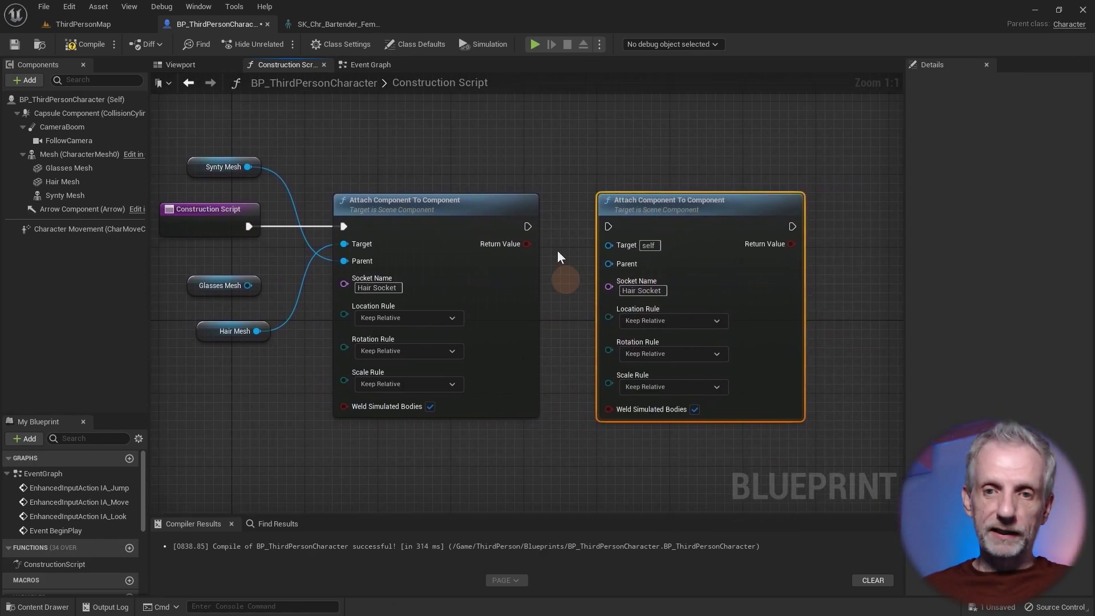
left_click_drag(527, 226, 607, 226)
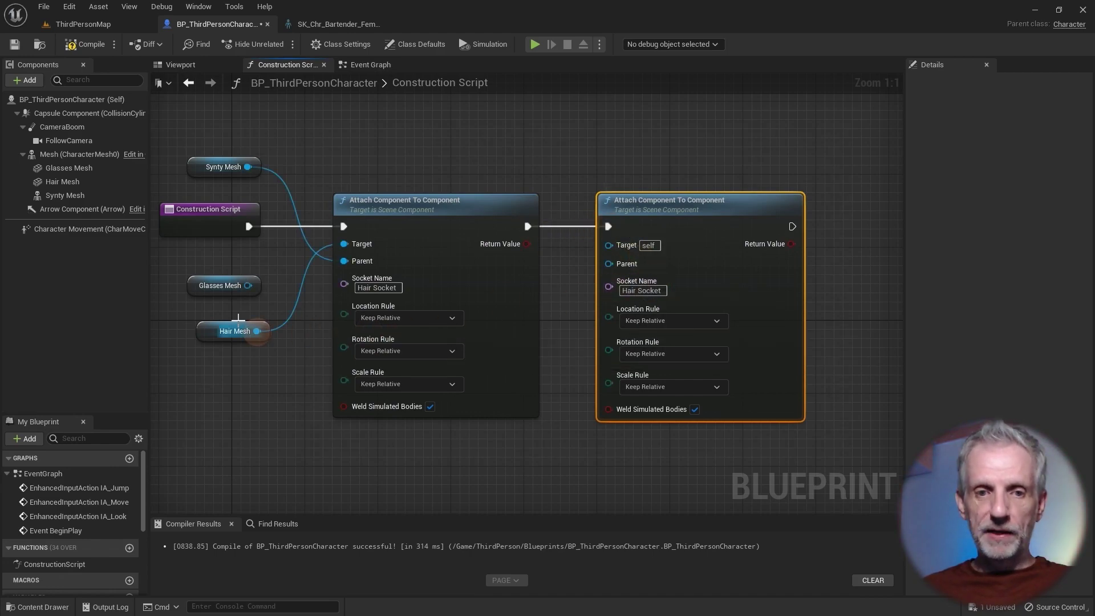
- Connect Glasses Mesh to the second attach node's Target and Synty Mesh to its Parent, routing that wire above the first node
left_click_drag(207, 290, 493, 199)
left_click_drag(493, 276, 609, 244)
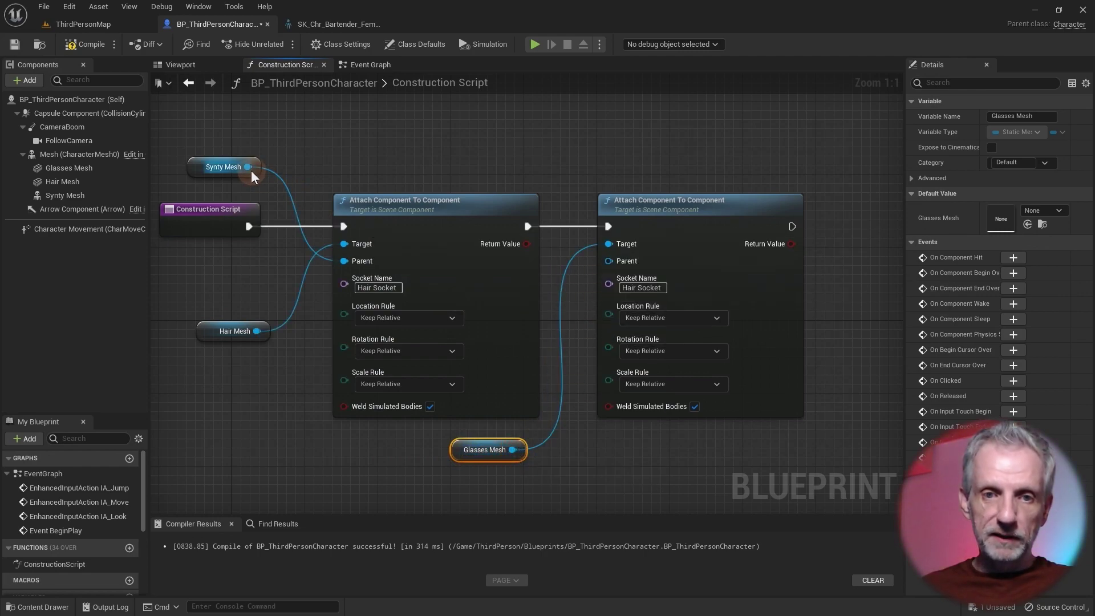
left_click_drag(248, 167, 602, 255)
double_click(350, 183)
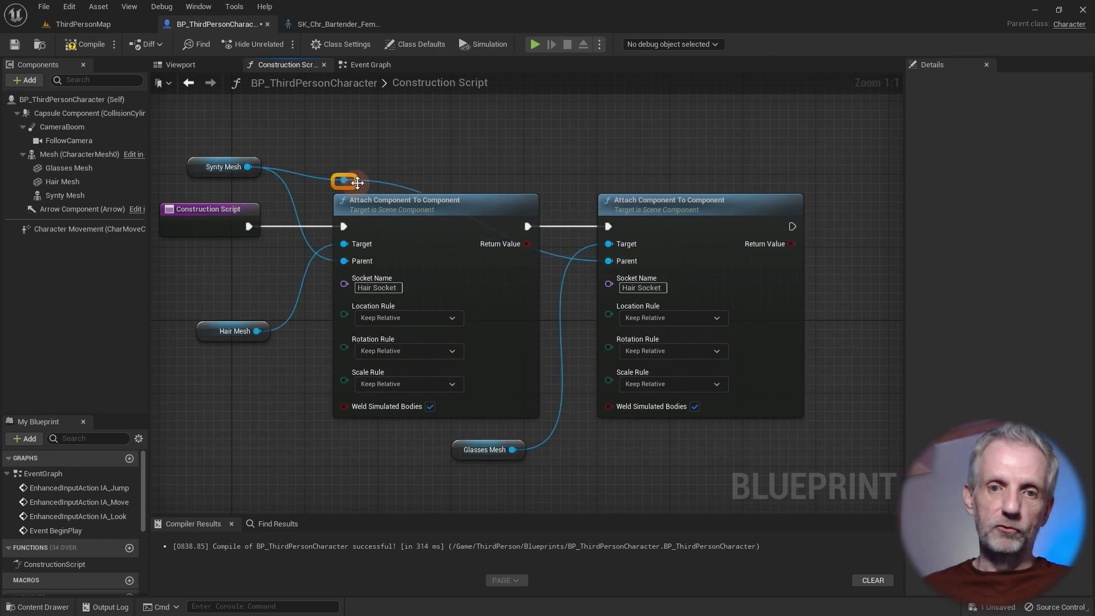
left_click_drag(539, 166, 546, 169)
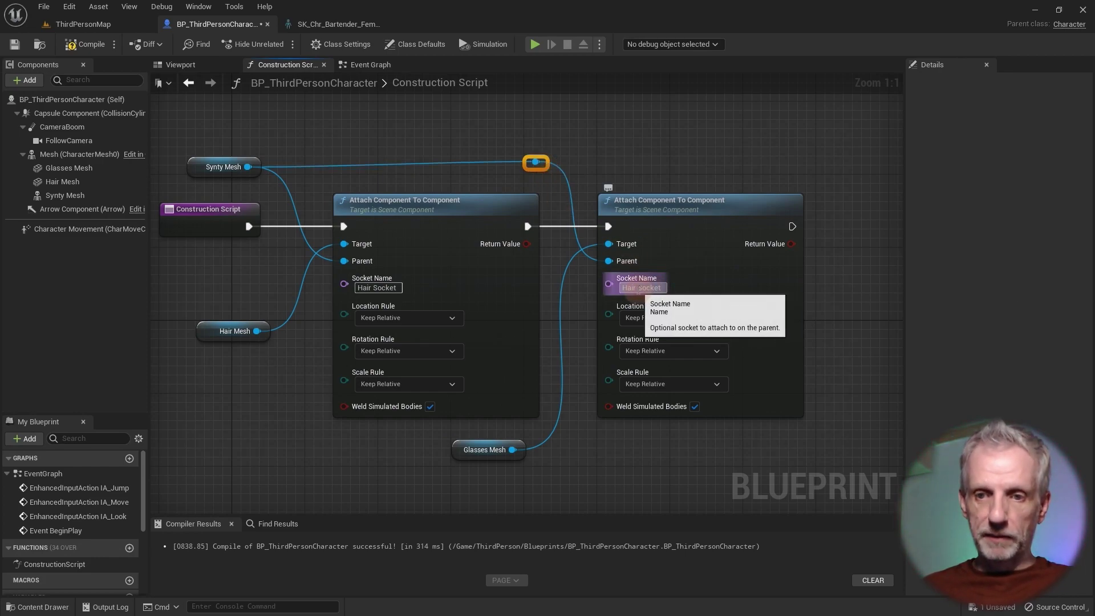
- Set the second attach node's socket name to Glasses Socket, then compile the blueprint and check the character in the viewport
double_click(629, 288)
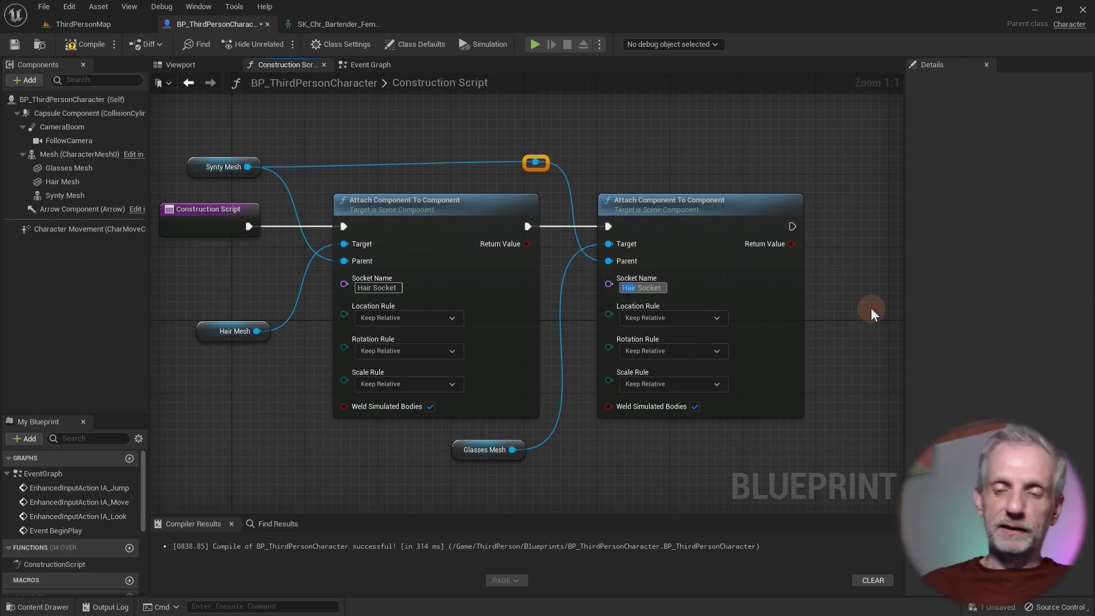
type("Glasses")
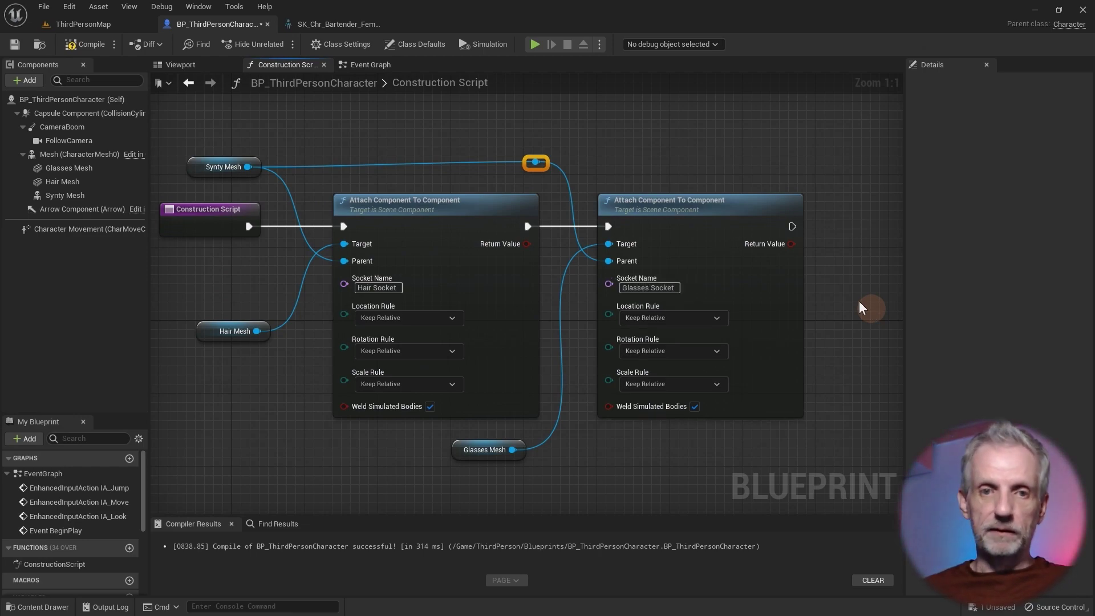
left_click(93, 43)
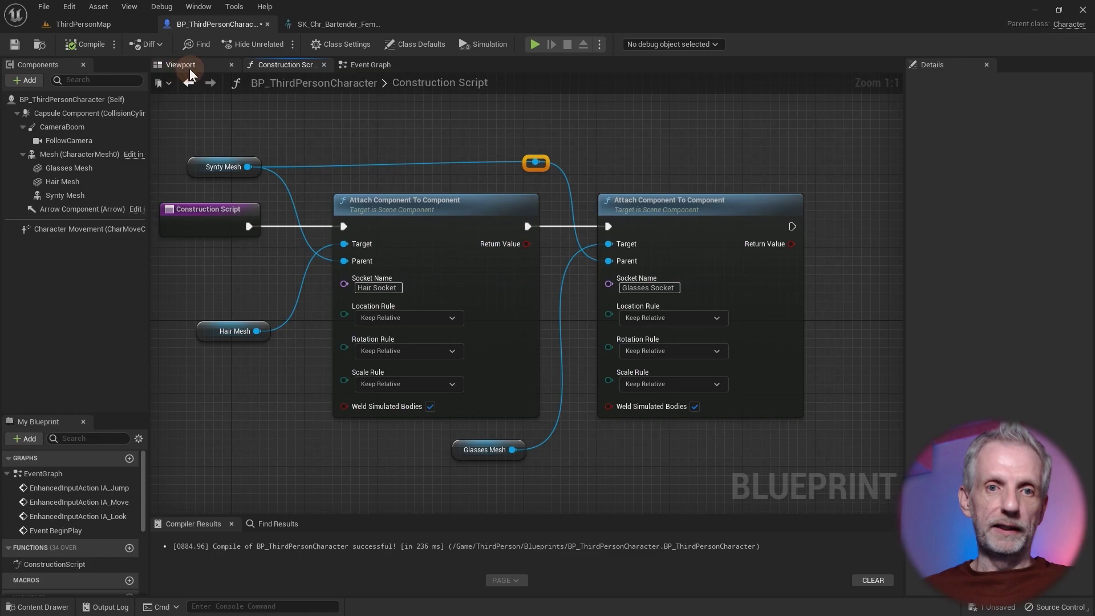
left_click(189, 66)
mouse_move(406, 235)
left_mouse_down()
mouse_move(325, 234)
mouse_move(406, 233)
left_mouse_up()
- Play ThirdPersonMap in full screen and run the character in several directions to check the attached hair and glasses
left_click(104, 26)
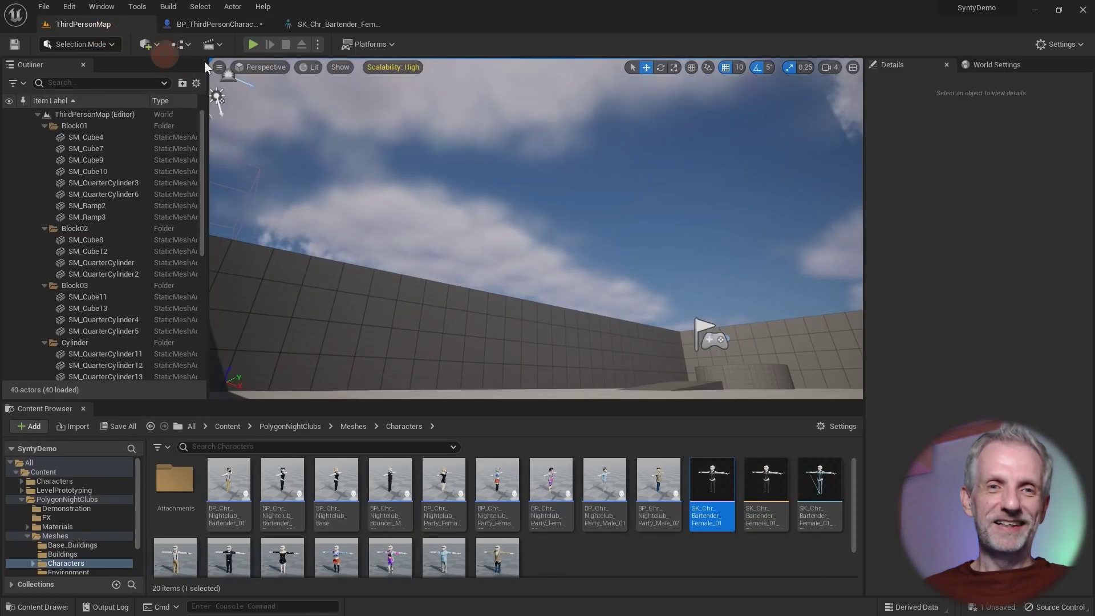
left_click(252, 44)
left_click(604, 181)
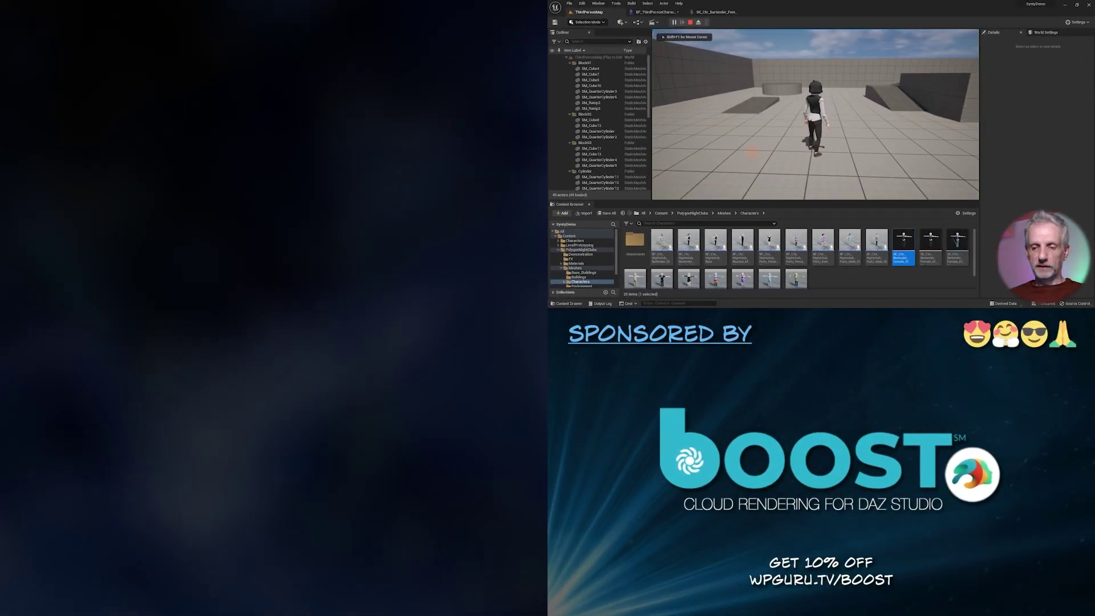
key("F11")
key("s")
key("d")
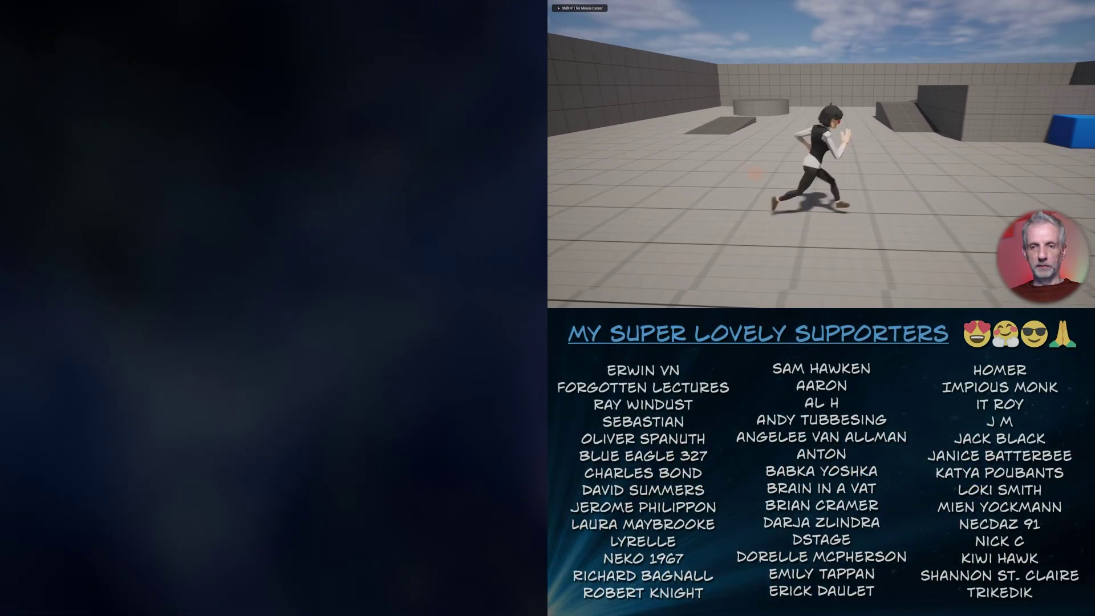
key("w")
key("a")
key("s")
key("d")
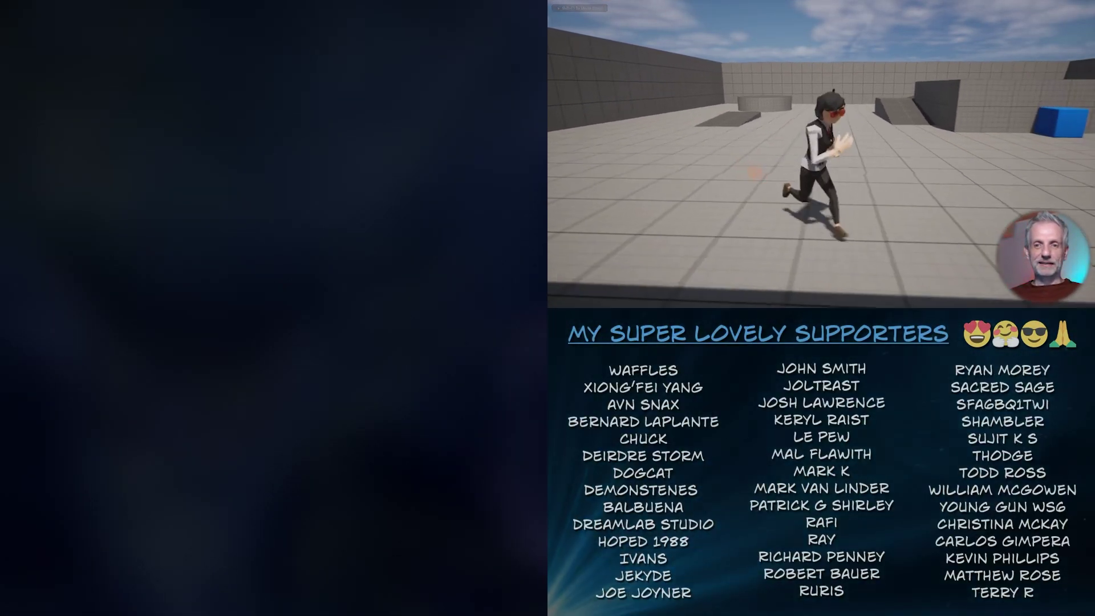
key("a")
key("w")
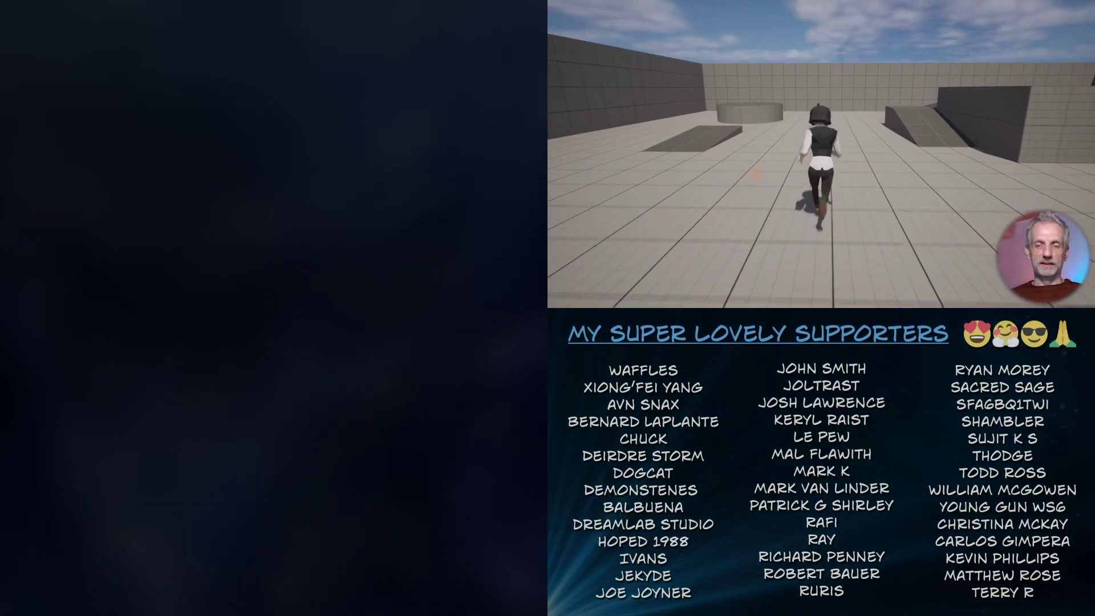